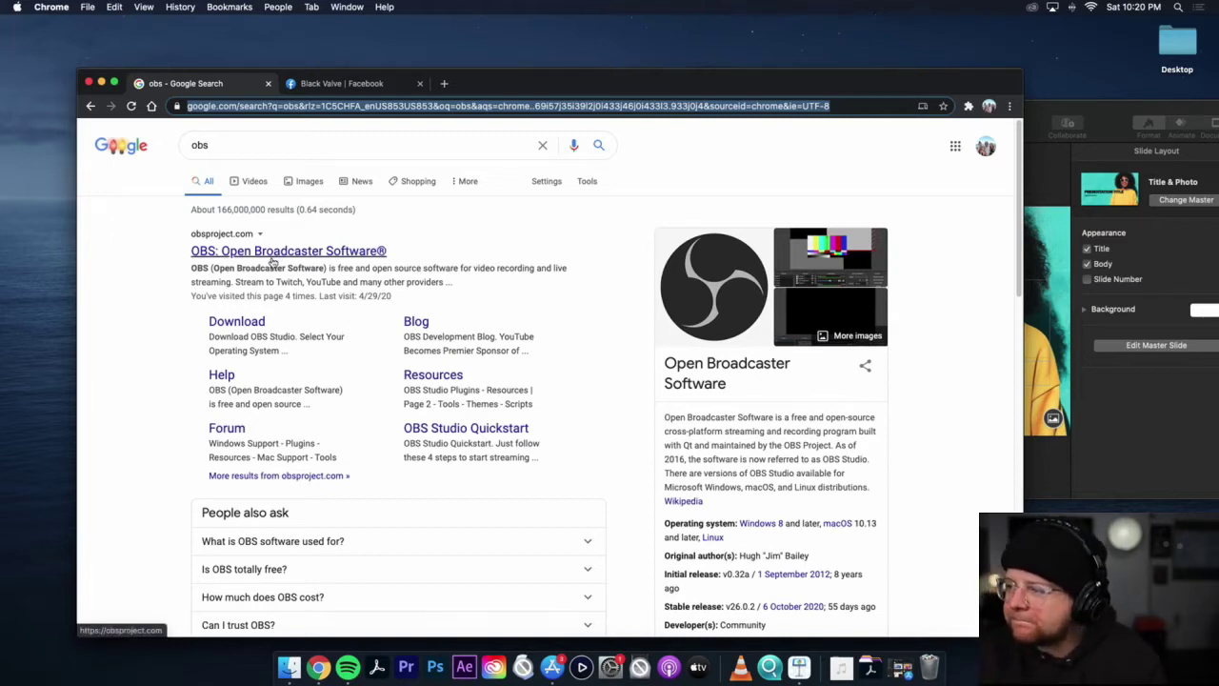
# Step: Download the macOS OBS installer obs-mac-26.1.dmg from obsproject.com to the Desktop
pyautogui.click(229, 252)
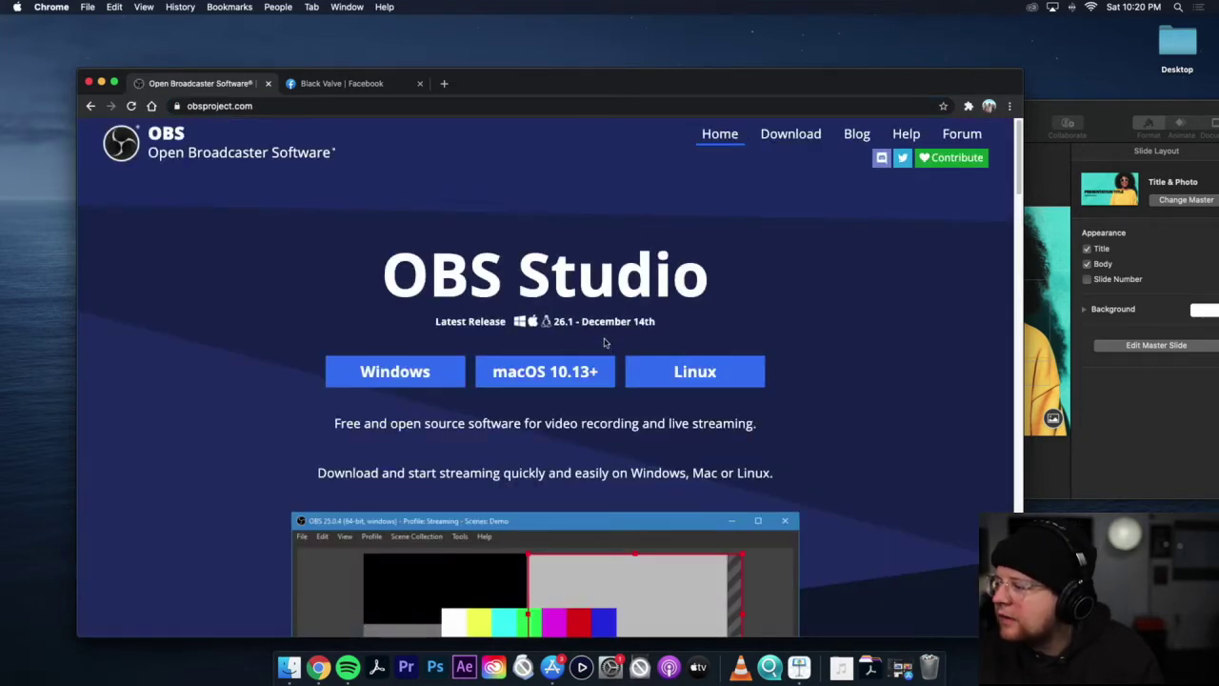
pyautogui.scroll(-1, 604, 342)
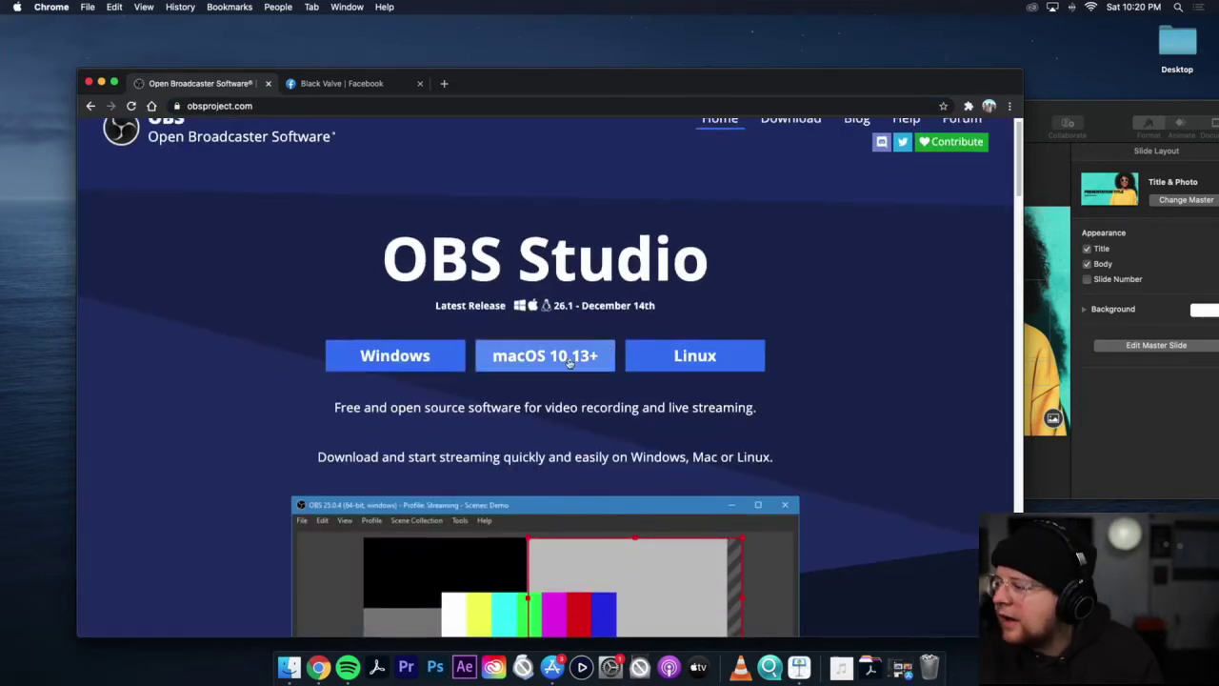
pyautogui.click(510, 358)
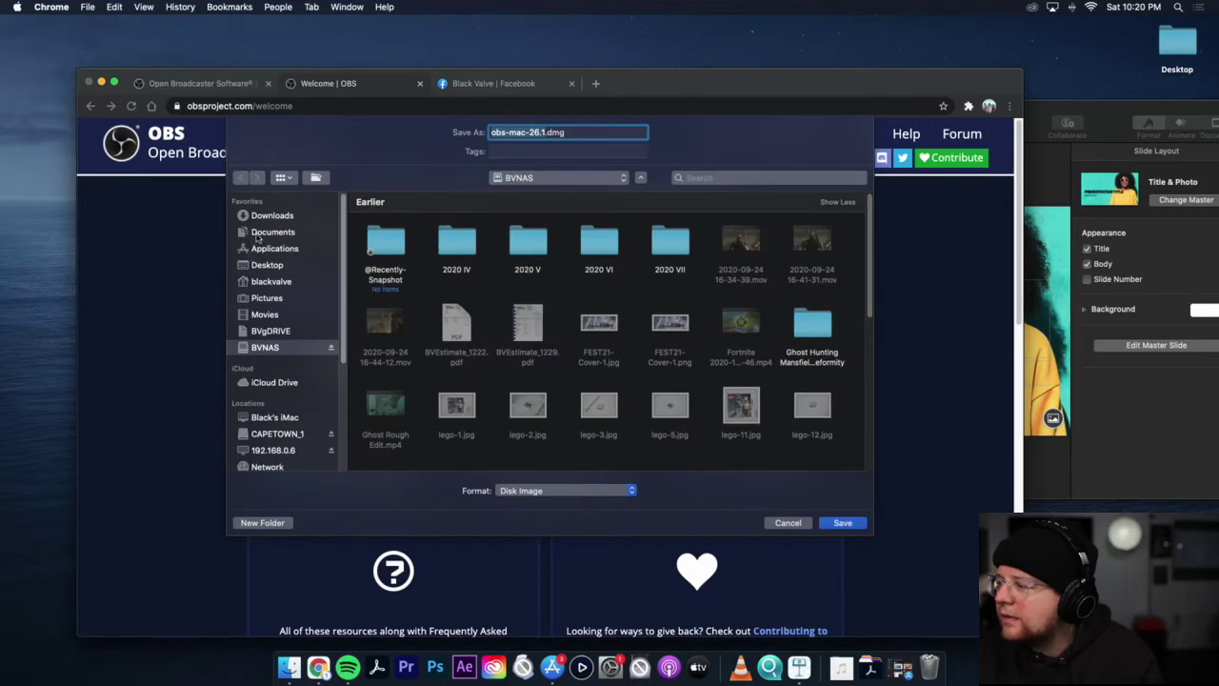
pyautogui.click(266, 264)
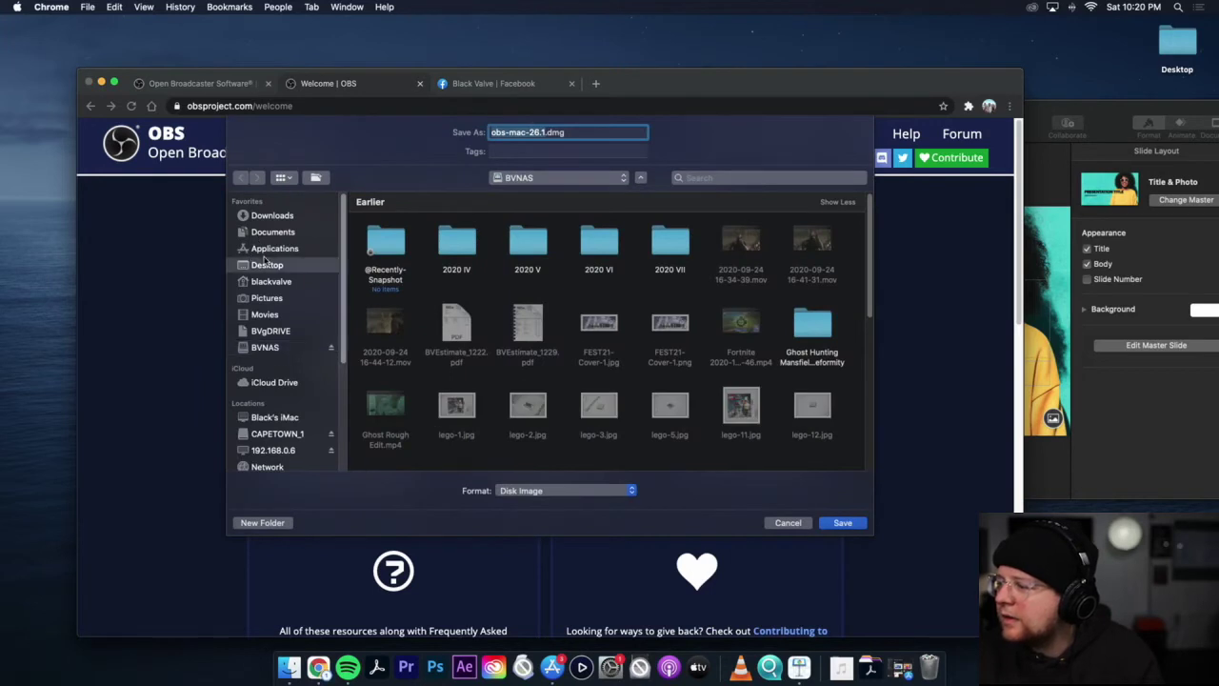
pyautogui.click(843, 522)
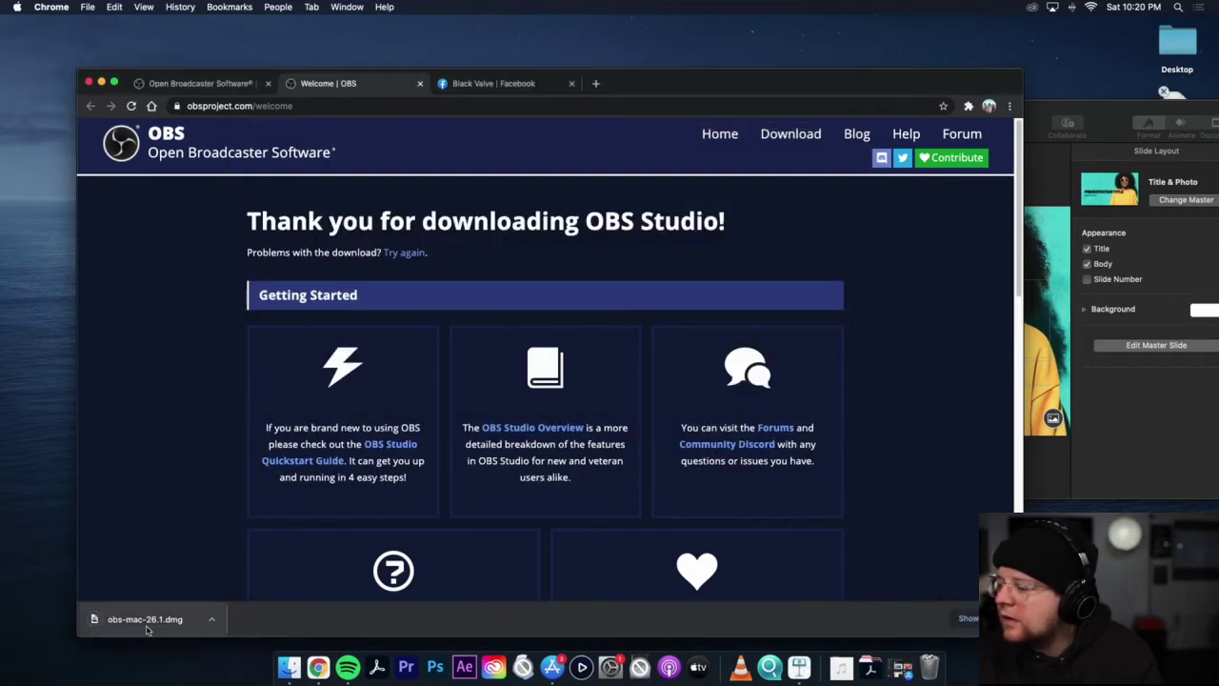
# Step: Open obs-mac-26.1.dmg and copy OBS into Applications, replacing the older version
pyautogui.click(140, 612)
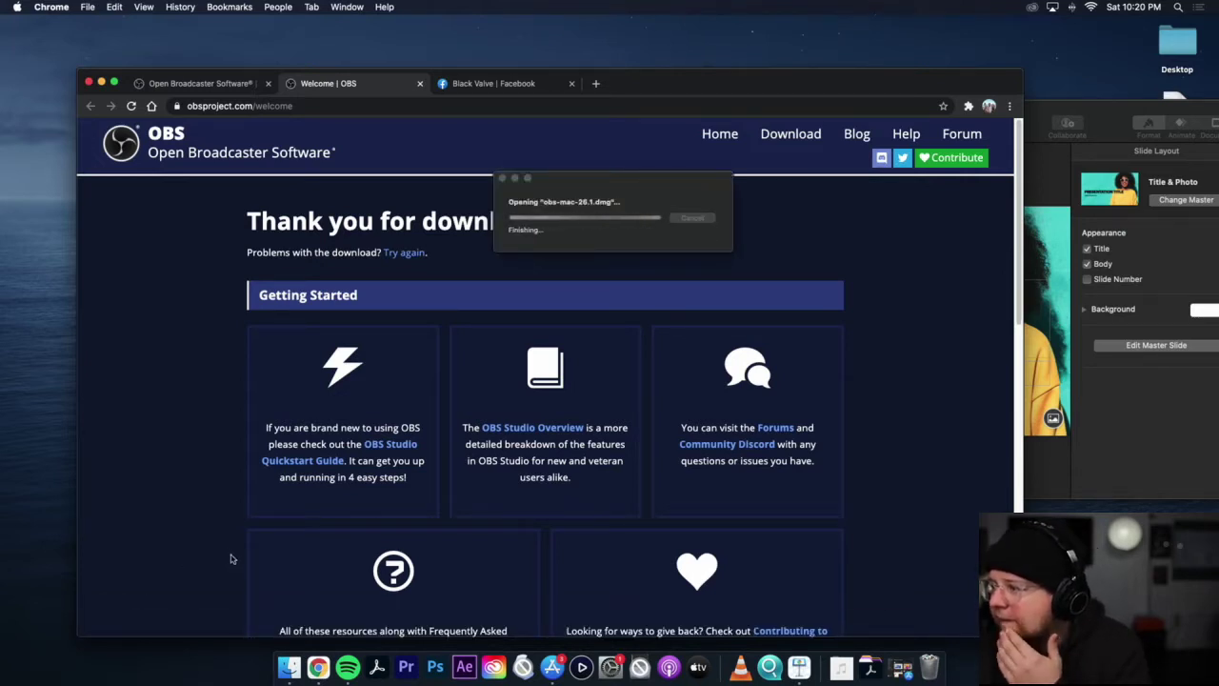
pyautogui.click(138, 541)
pyautogui.moveTo(138, 540); pyautogui.dragTo(322, 539)
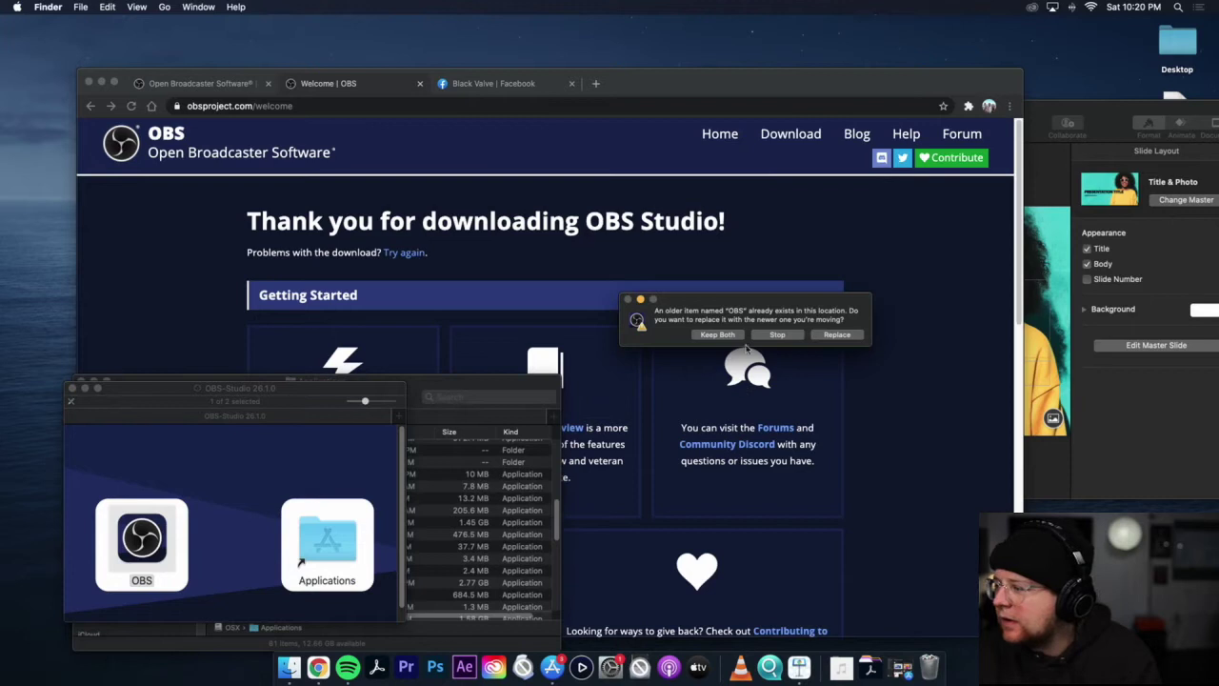
pyautogui.click(835, 336)
# Step: Close the disk image window and launch the new OBS from Applications
pyautogui.scroll(-2, 498, 489)
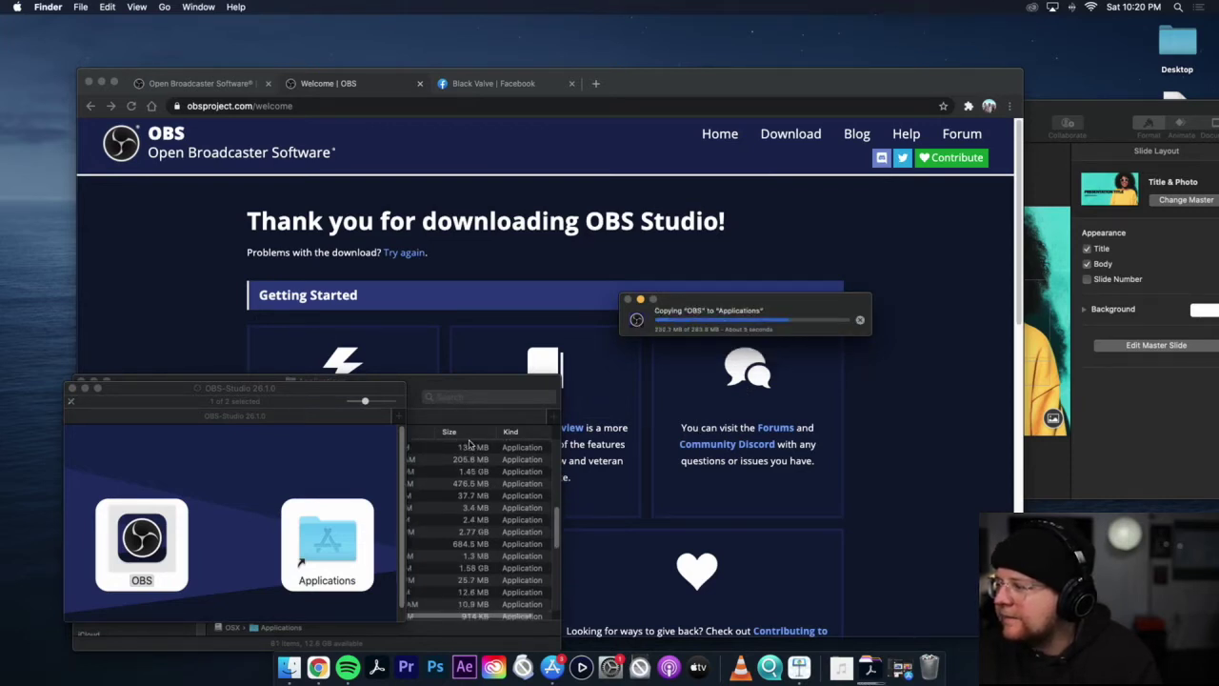
pyautogui.moveTo(427, 382); pyautogui.dragTo(502, 271)
pyautogui.scroll(-5, 402, 437)
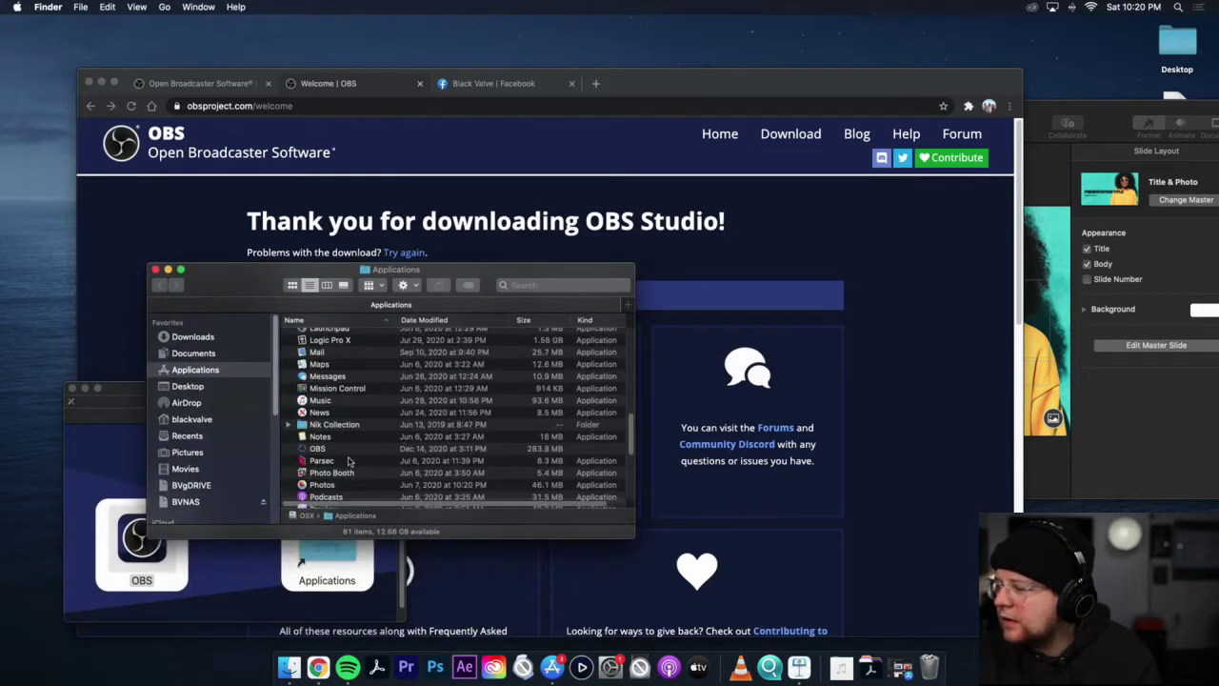
pyautogui.click(72, 388)
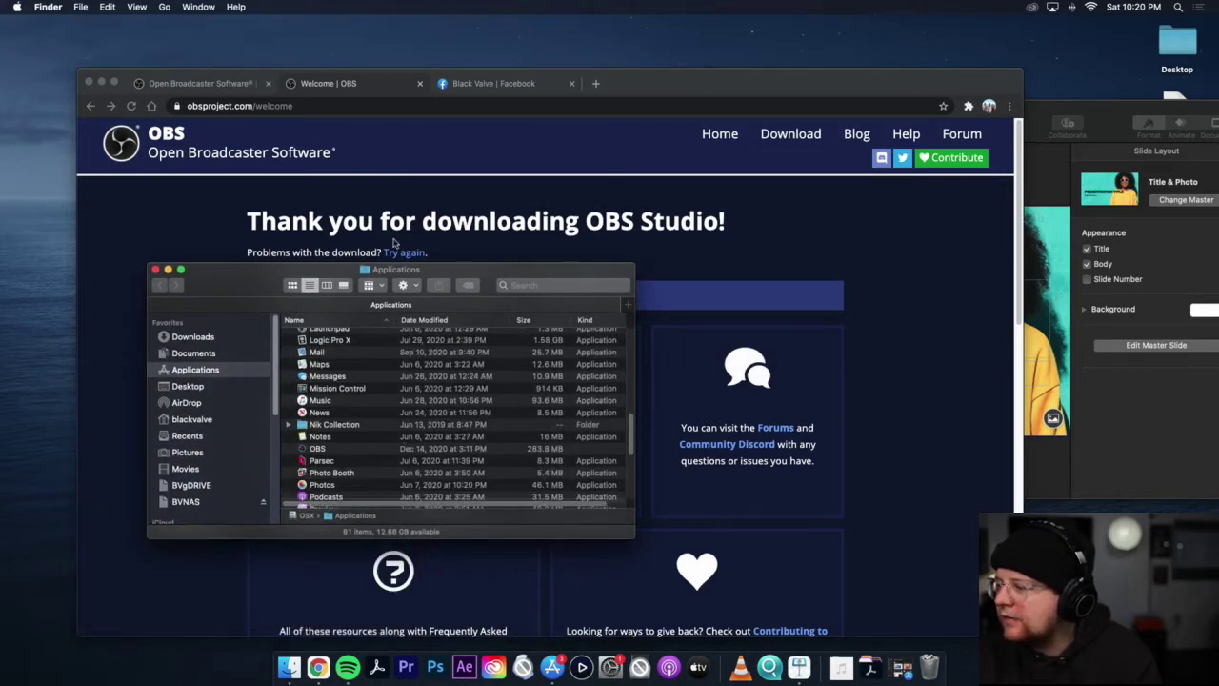
pyautogui.doubleClick(320, 450)
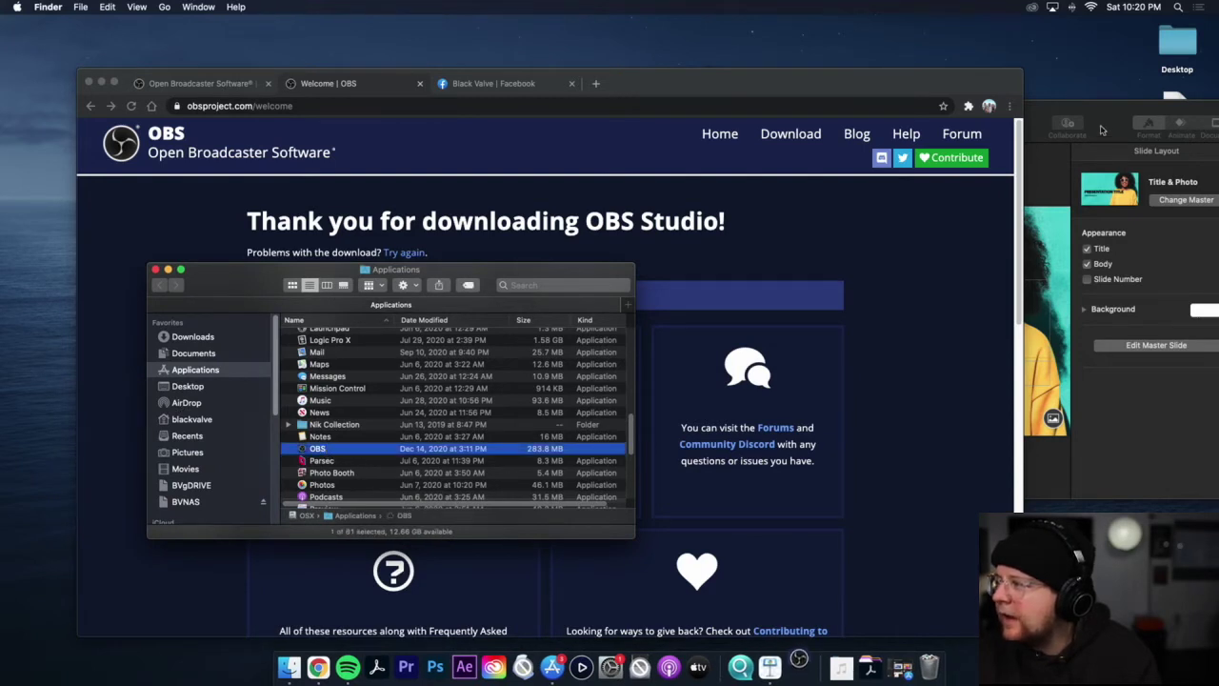
pyautogui.click(1102, 132)
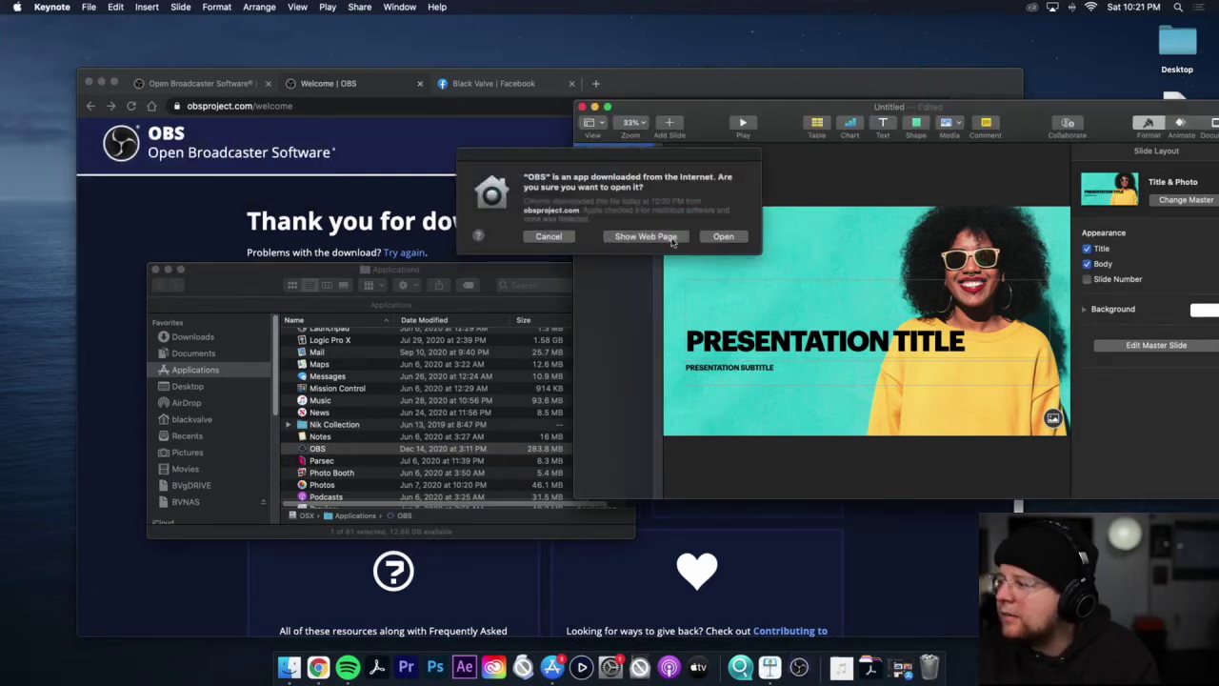
# Step: Confirm opening OBS, deny keystroke access, and delete the EOS Webcam source
pyautogui.click(722, 240)
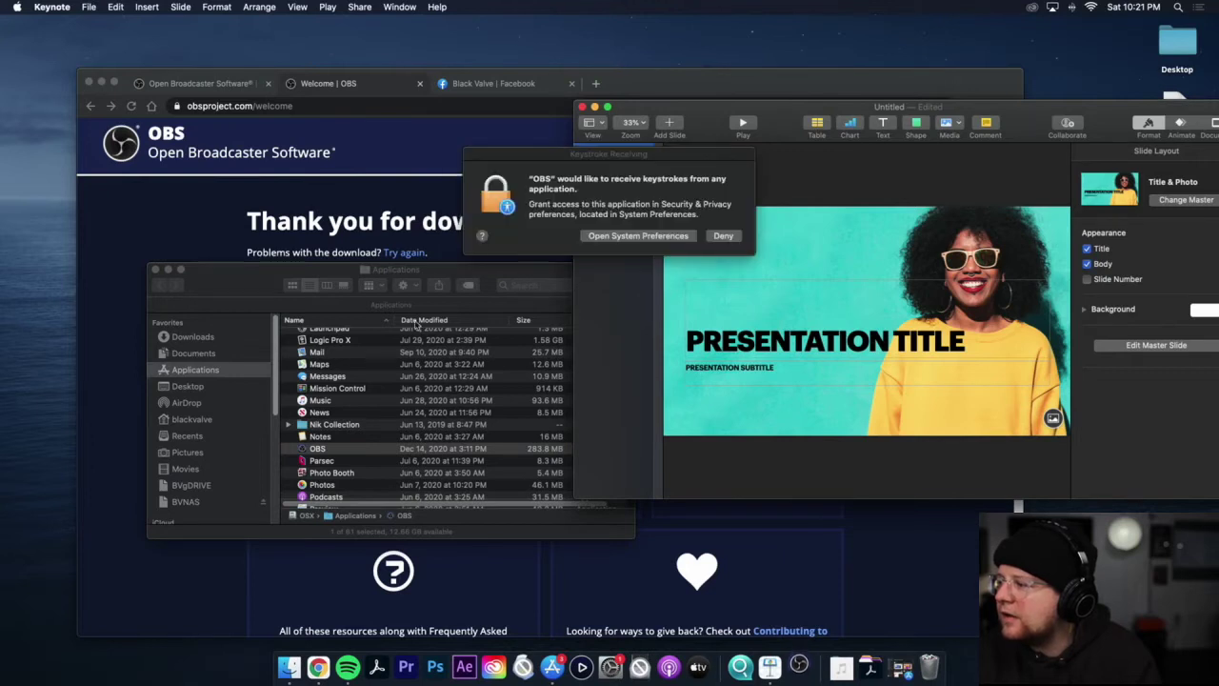
pyautogui.click(666, 241)
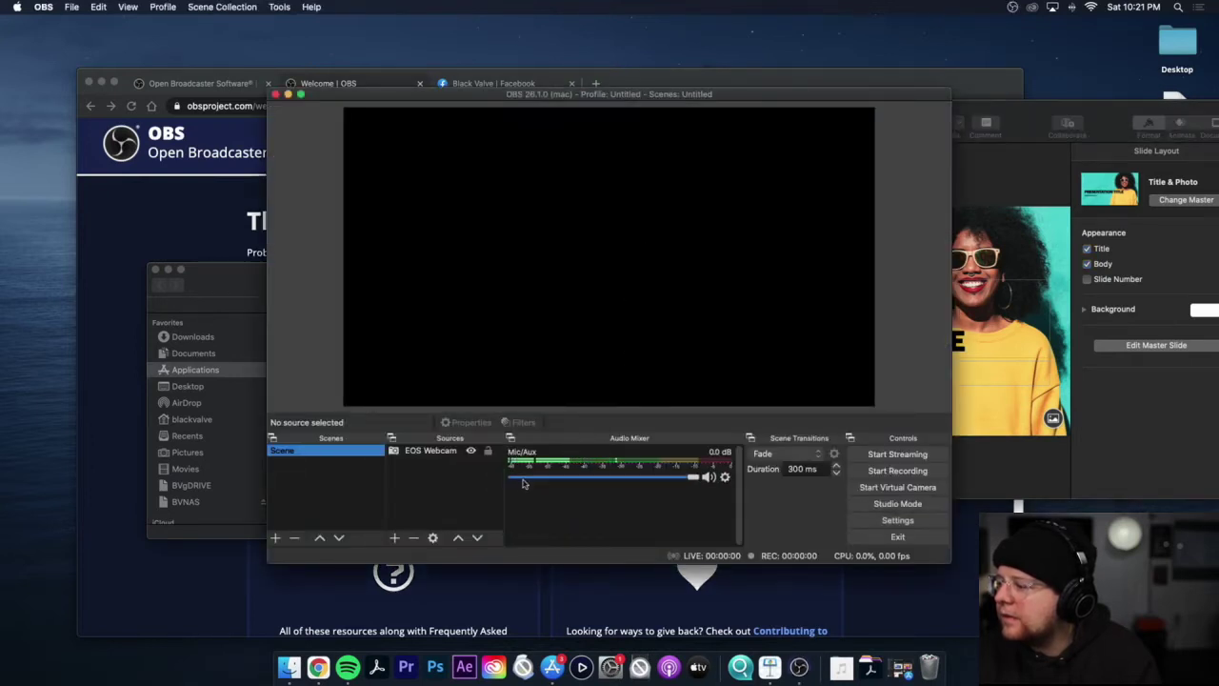
pyautogui.click(422, 460)
pyautogui.click(420, 453)
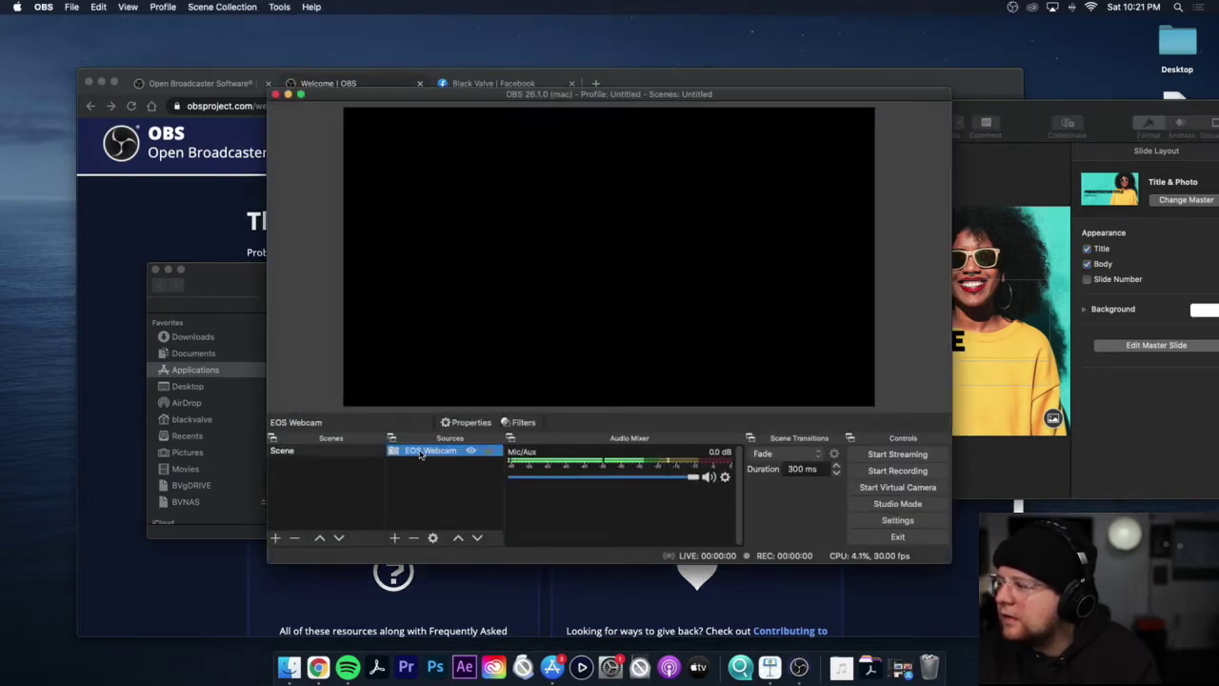
pyautogui.click(414, 538)
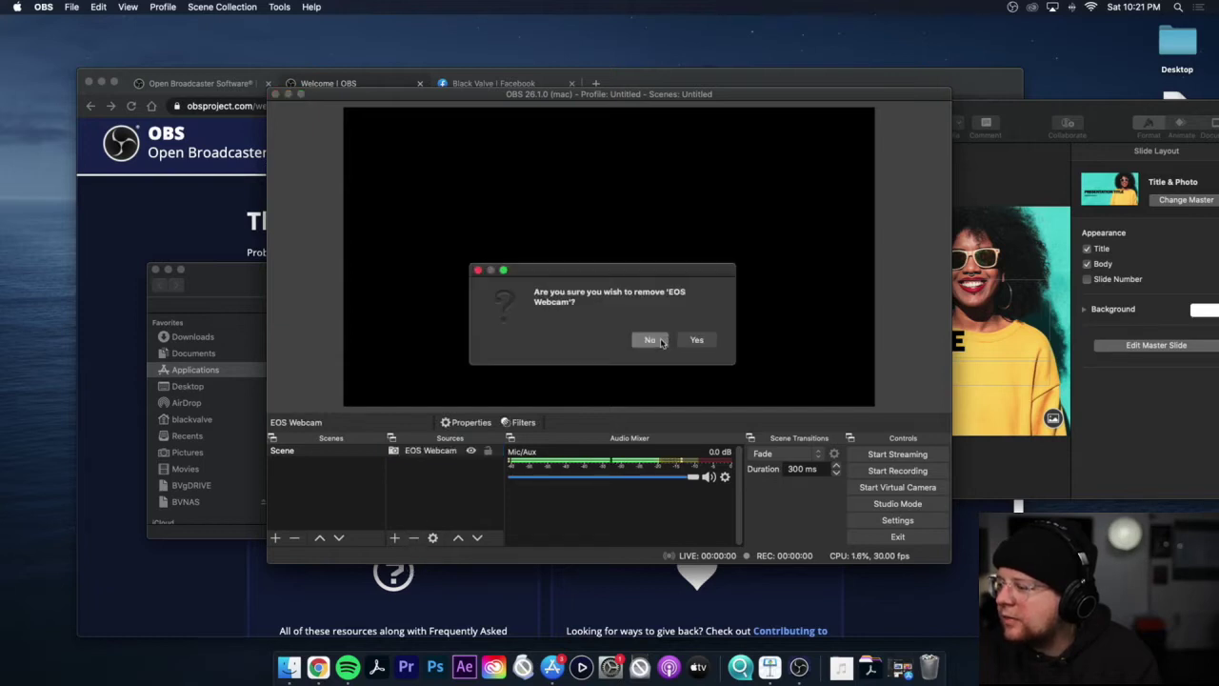
pyautogui.click(696, 339)
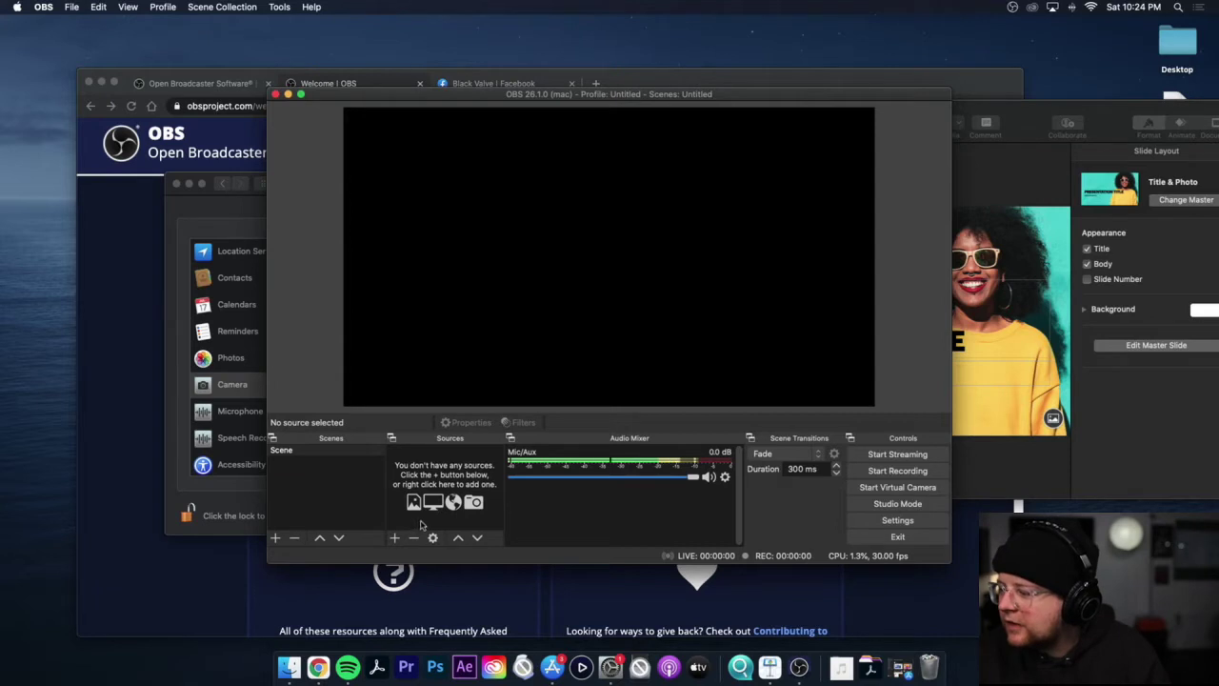
# Step: Add a Display Capture source with its default name
pyautogui.click(394, 537)
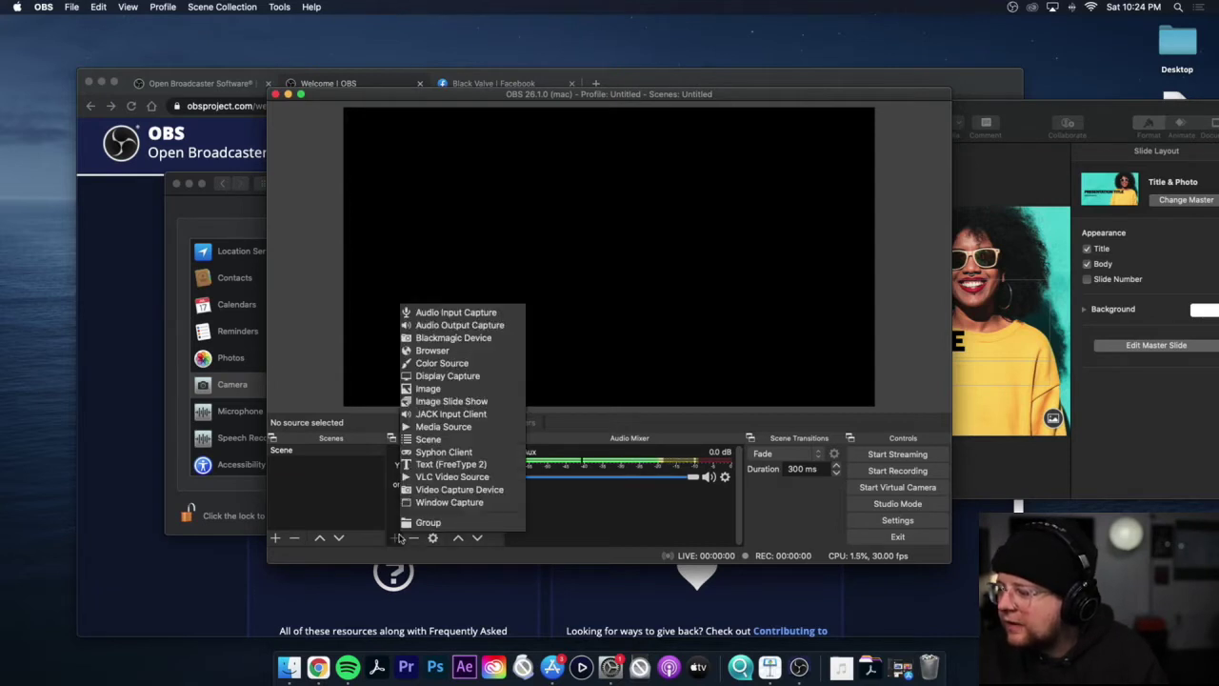
pyautogui.click(448, 375)
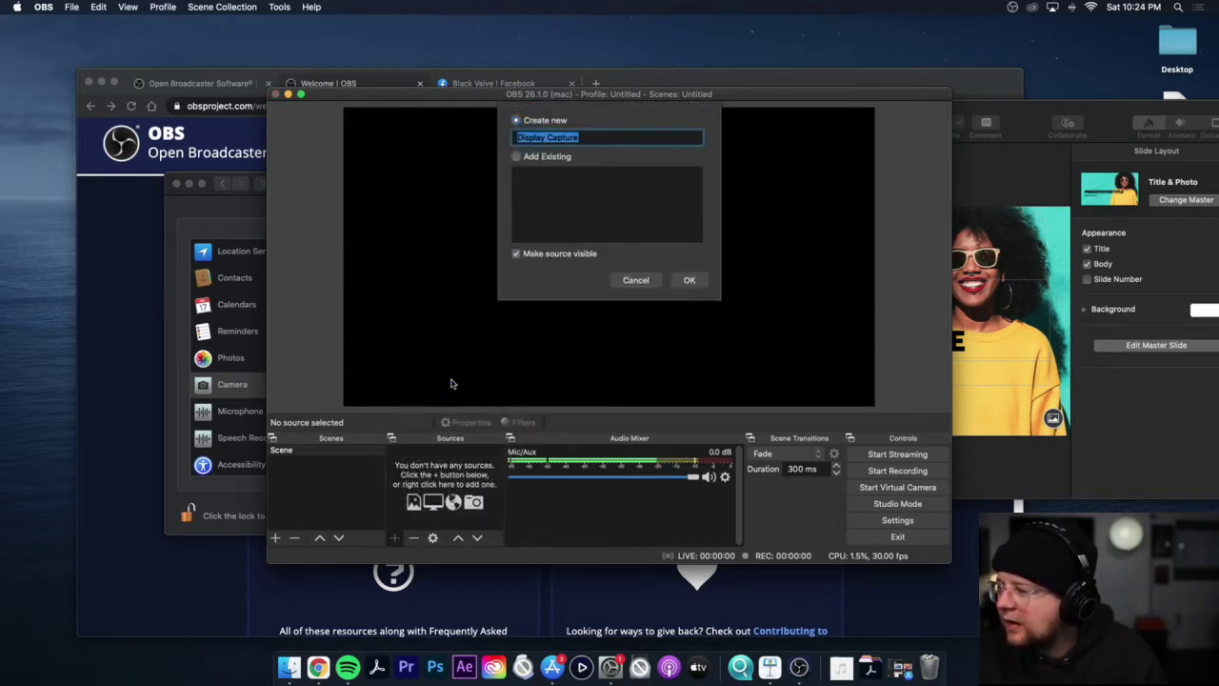
pyautogui.click(689, 279)
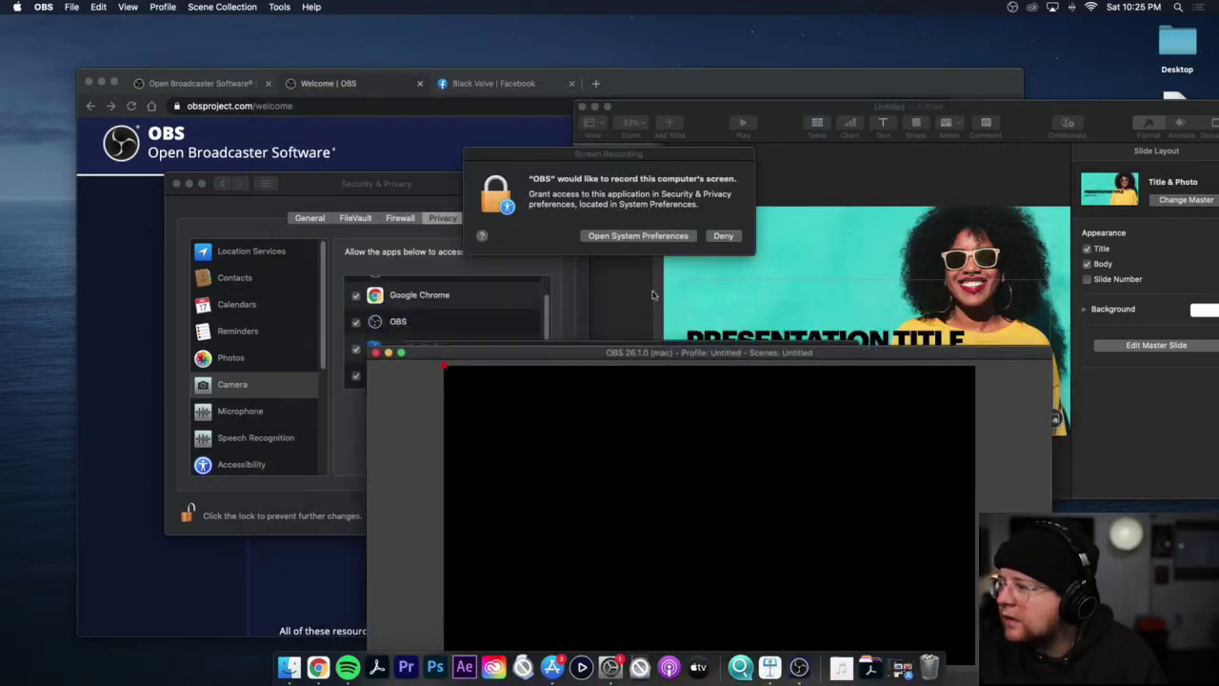
# Step: Tick OBS under Screen Recording in Security & Privacy and quit OBS to apply it
pyautogui.click(626, 237)
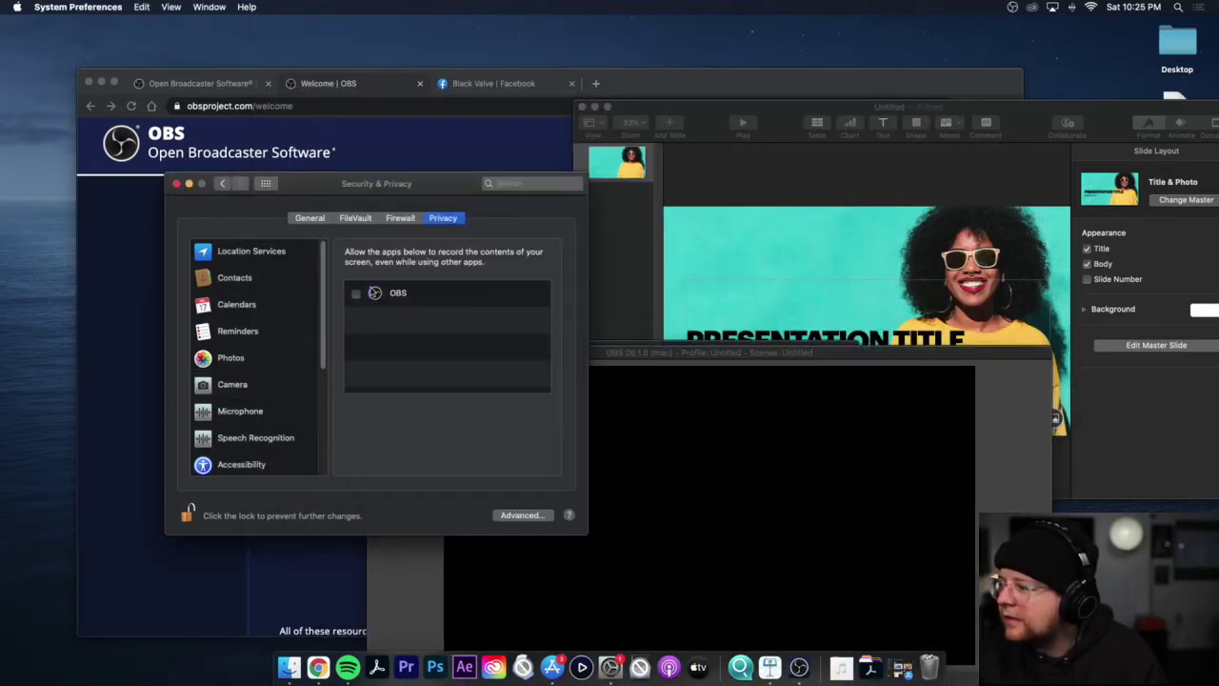
pyautogui.click(356, 295)
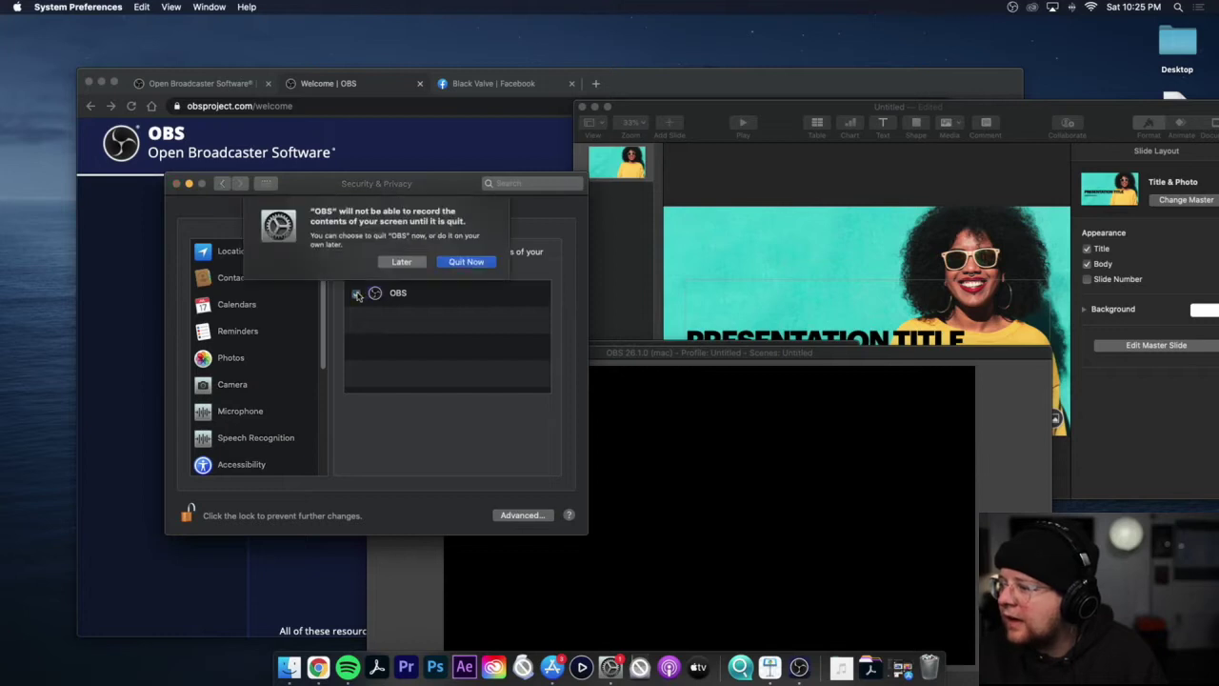
pyautogui.click(465, 262)
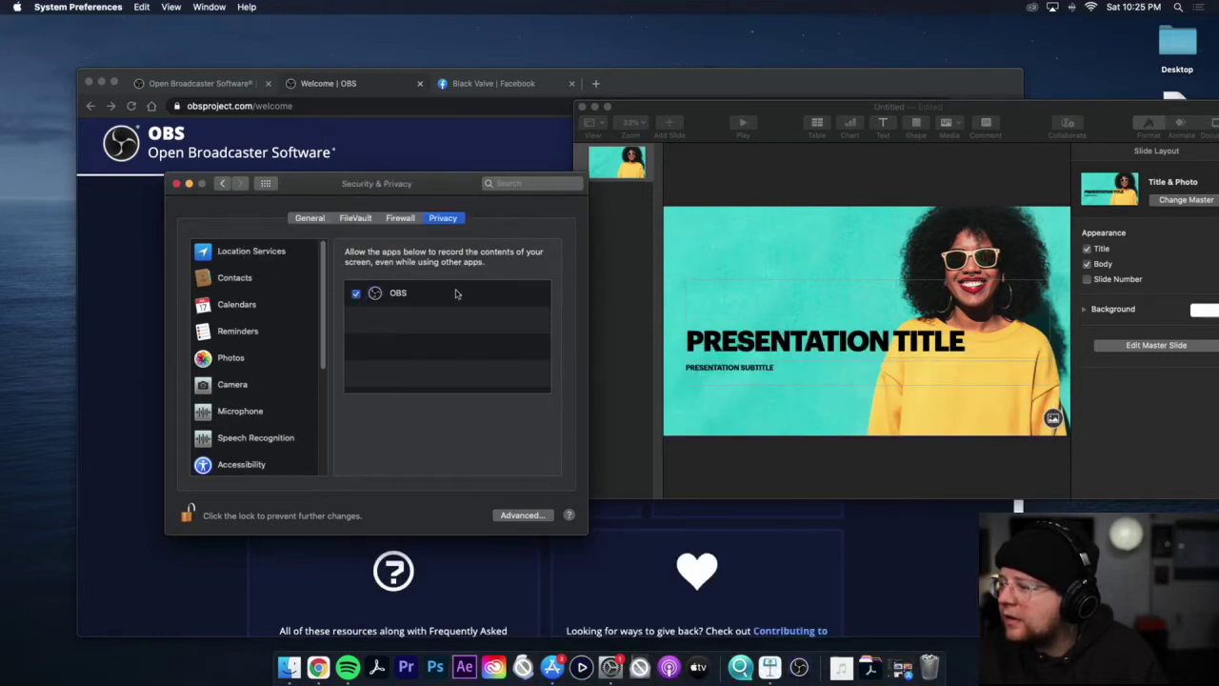
pyautogui.scroll(-5, 313, 347)
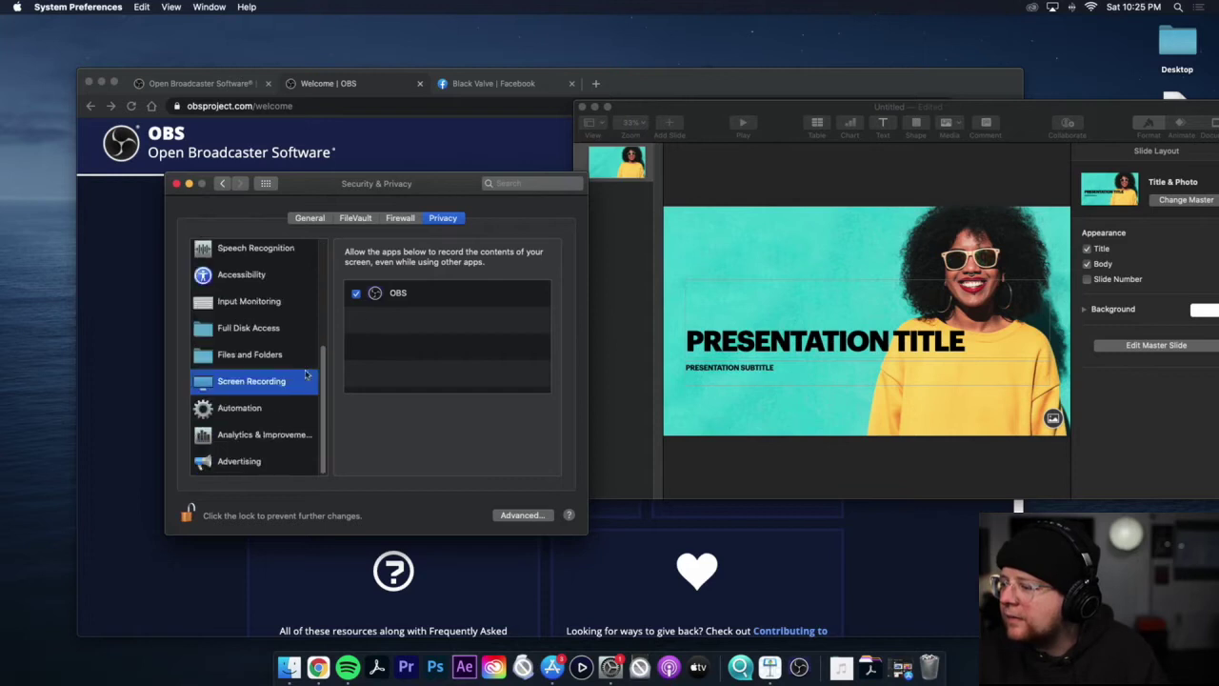
pyautogui.click(175, 184)
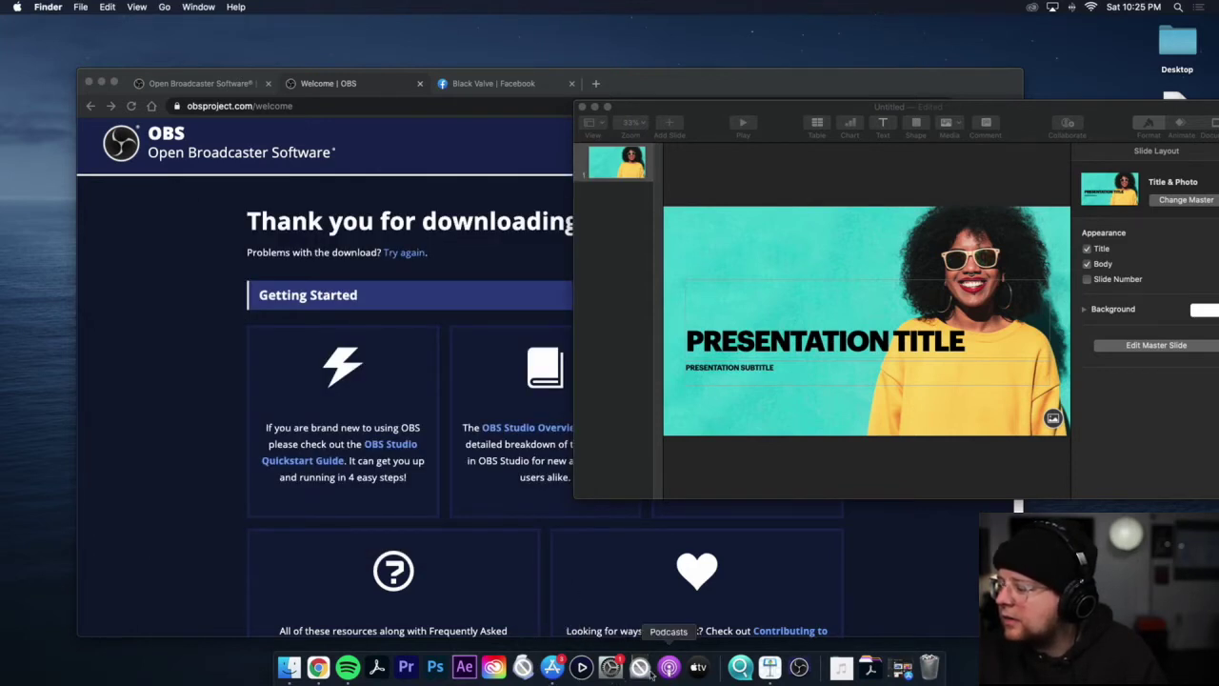
pyautogui.click(288, 667)
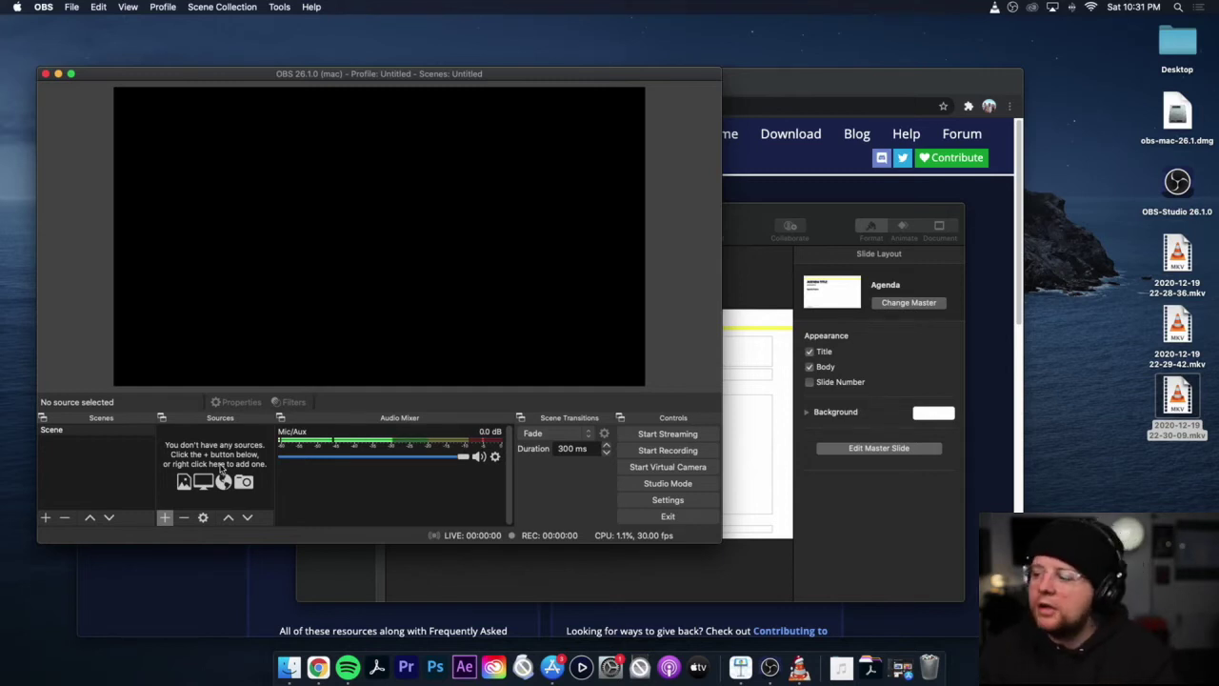
# Step: Add a default-named Display Capture source showing Display 0 with the cursor
pyautogui.click(163, 518)
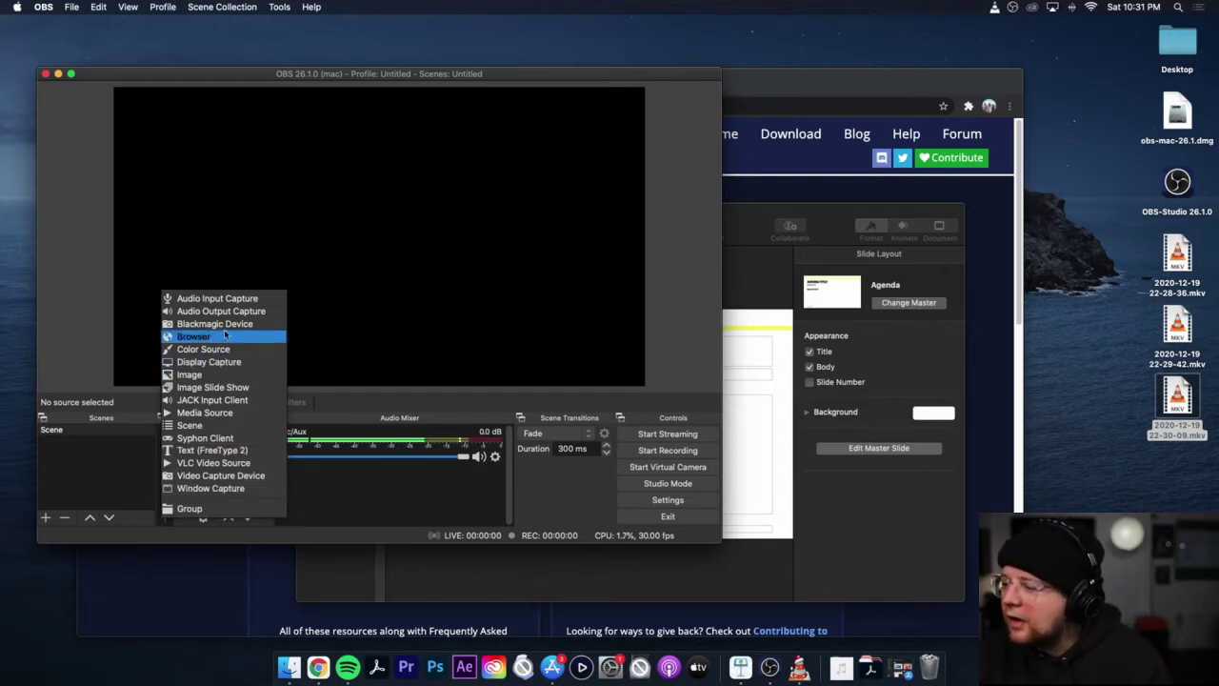
pyautogui.click(217, 362)
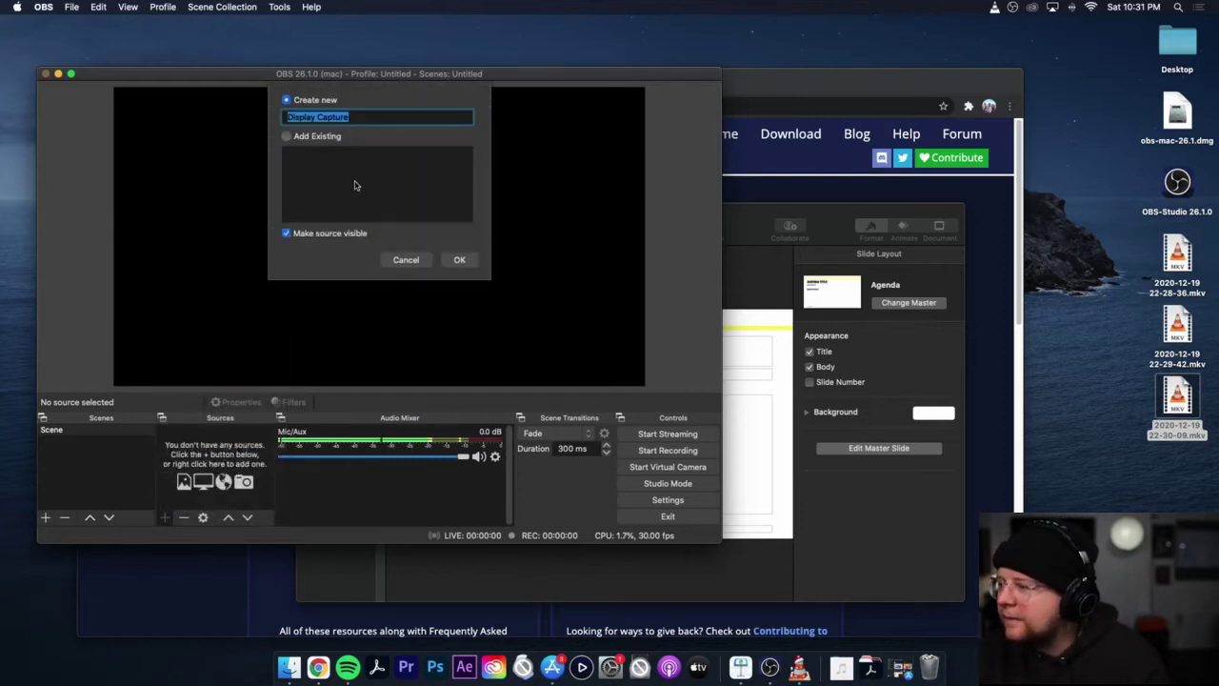
pyautogui.click(459, 260)
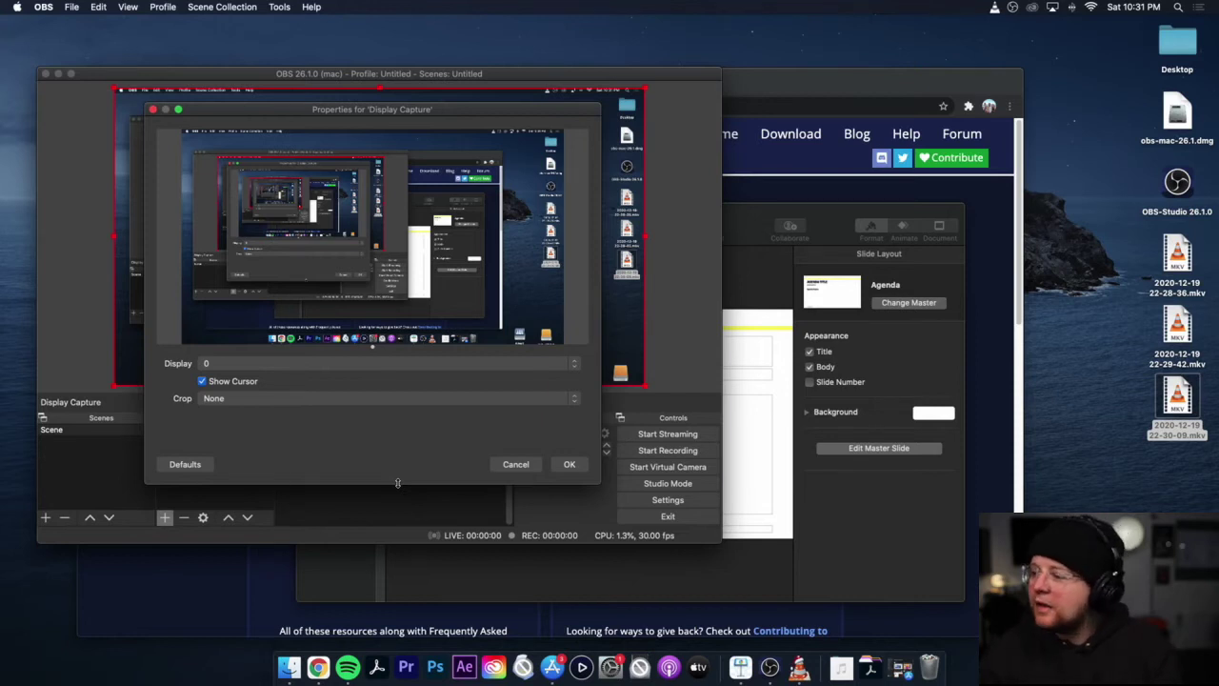
# Step: Accept the Display Capture settings and add a Video Capture Device using FaceTime HD Camera (Built-in)
pyautogui.click(572, 465)
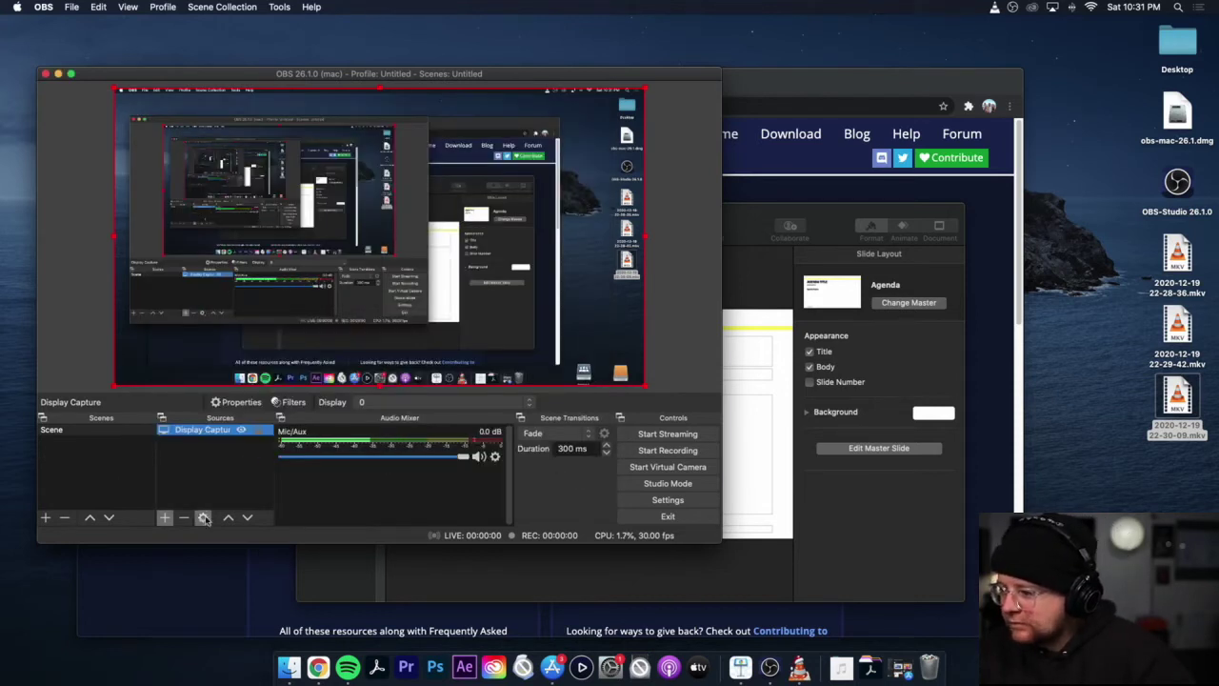
pyautogui.click(165, 517)
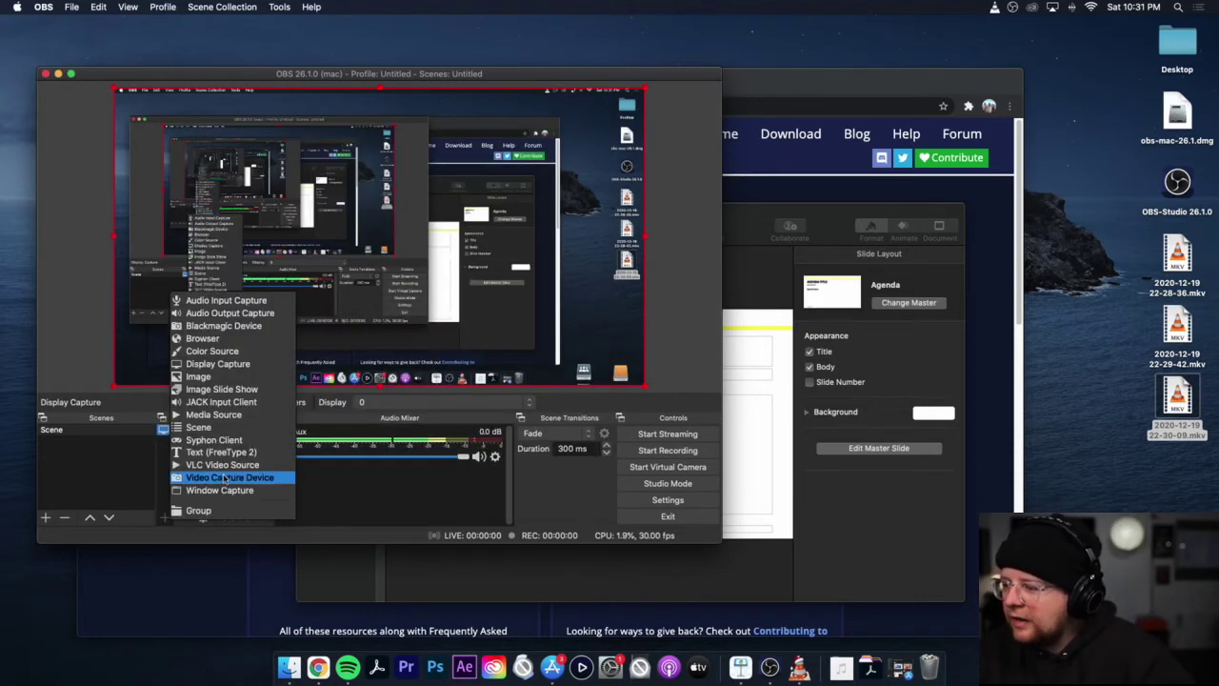
pyautogui.click(225, 478)
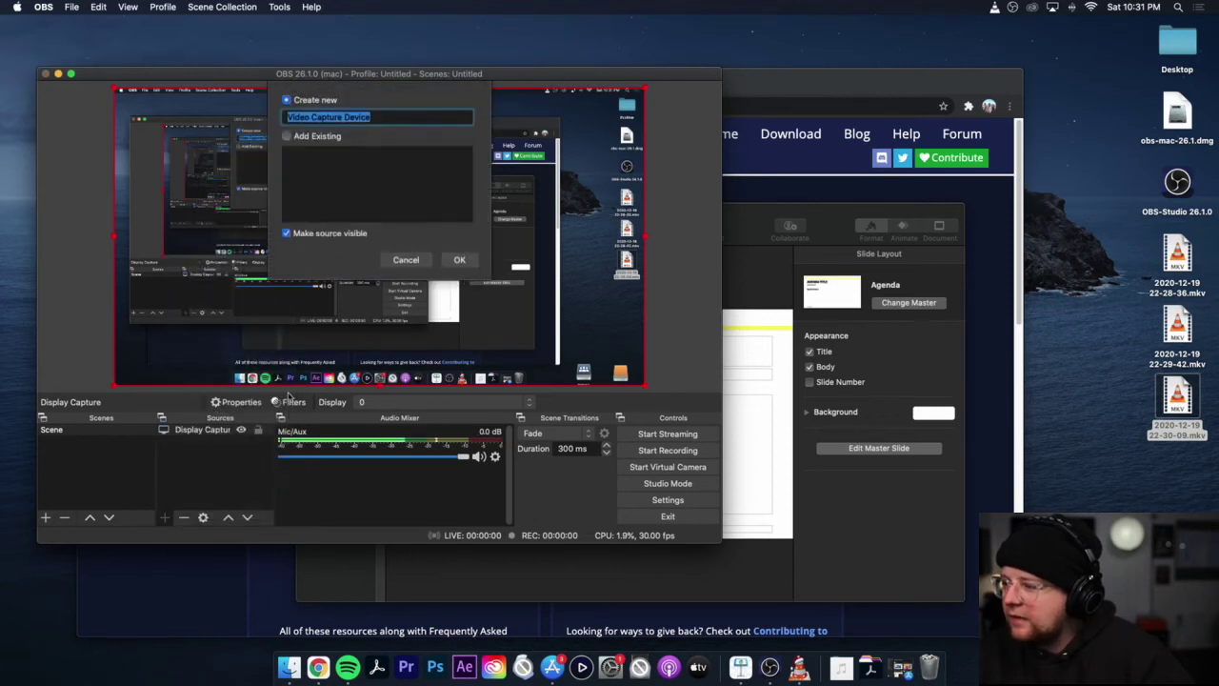
pyautogui.click(458, 261)
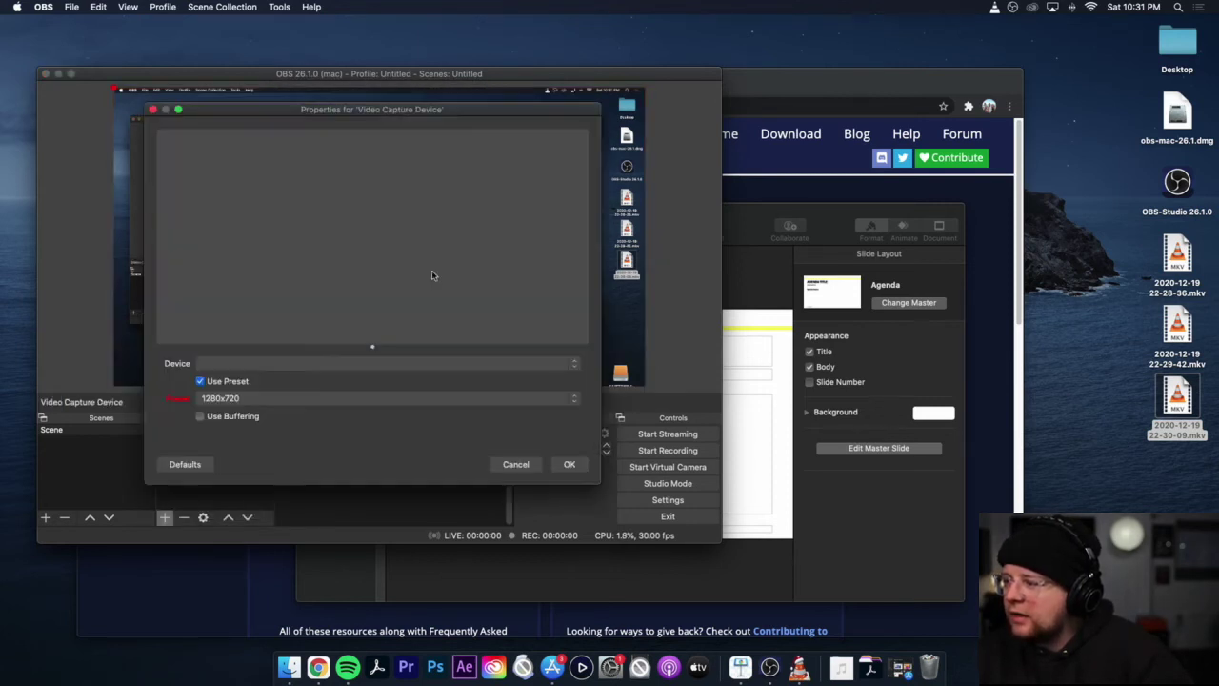
pyautogui.click(577, 363)
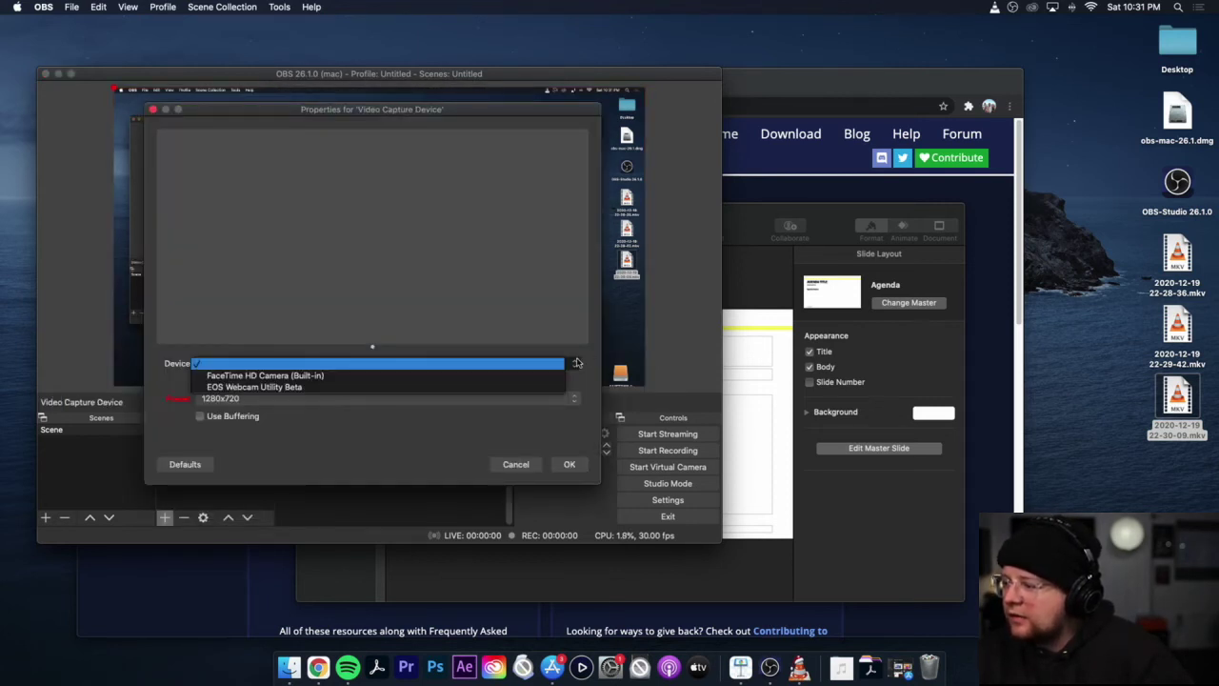
pyautogui.click(520, 377)
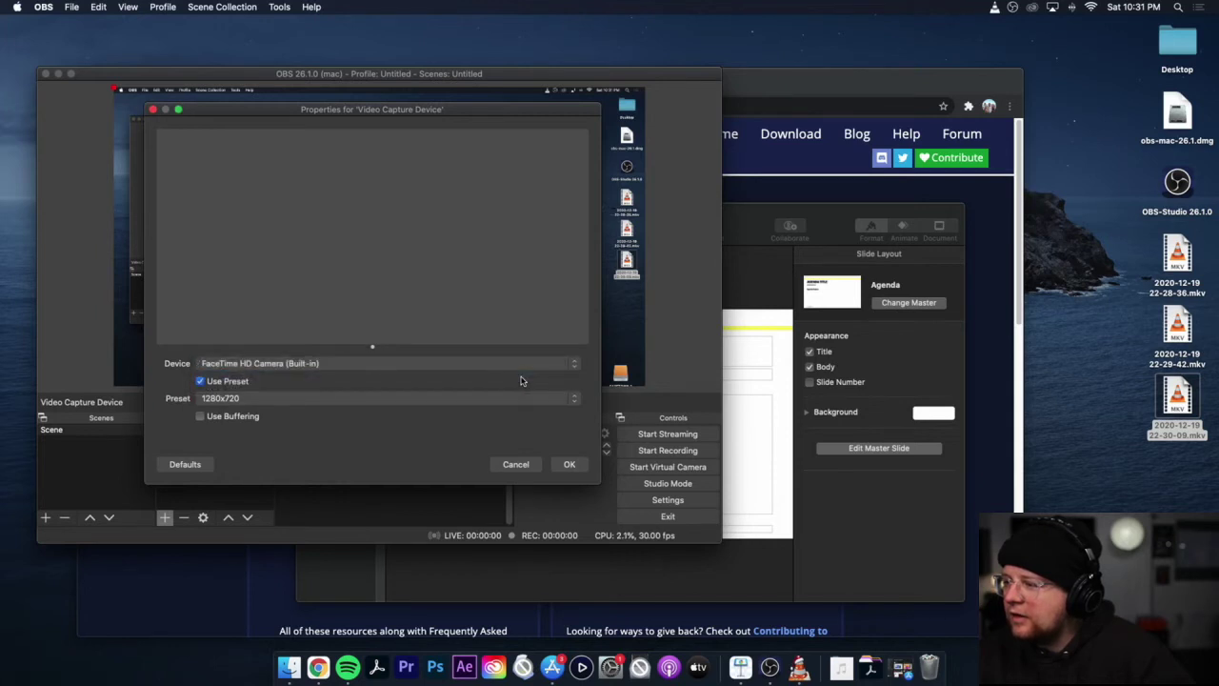
pyautogui.click(568, 464)
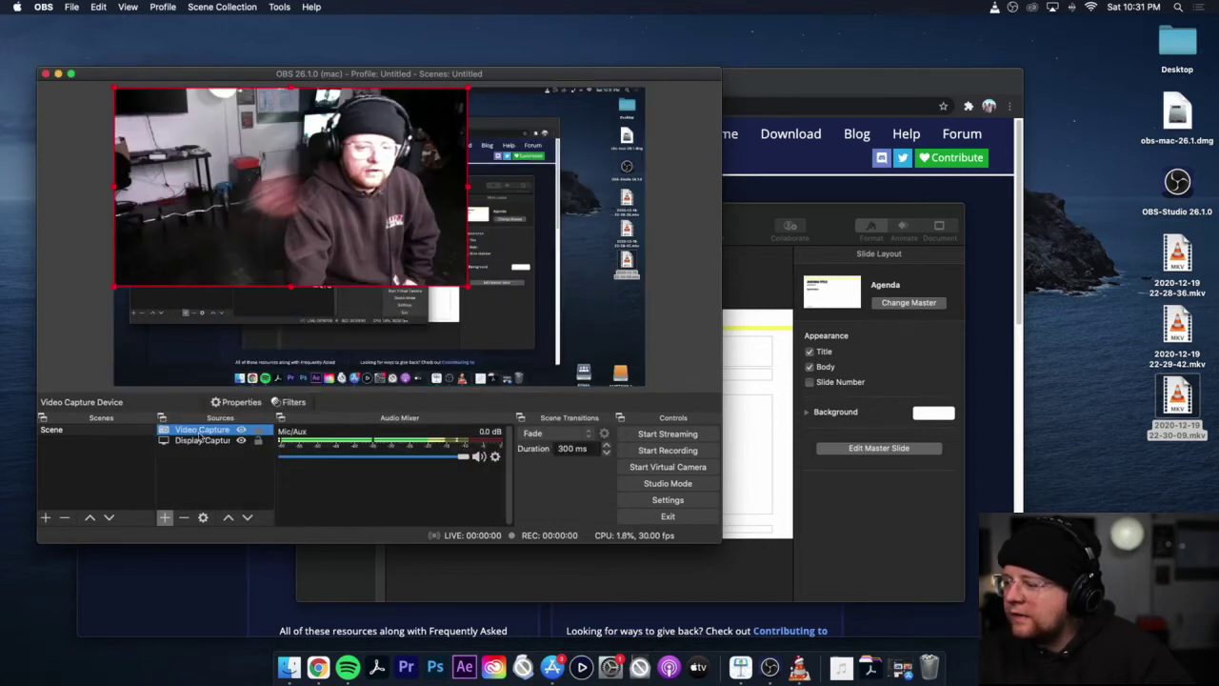
# Step: Keep the webcam above the screen capture, shrink it to the bottom-right, and reposition Keynote
pyautogui.moveTo(202, 431)
pyautogui.mouseDown()
pyautogui.moveTo(205, 441)
pyautogui.moveTo(203, 429)
pyautogui.mouseUp()
pyautogui.moveTo(316, 152); pyautogui.dragTo(378, 213)
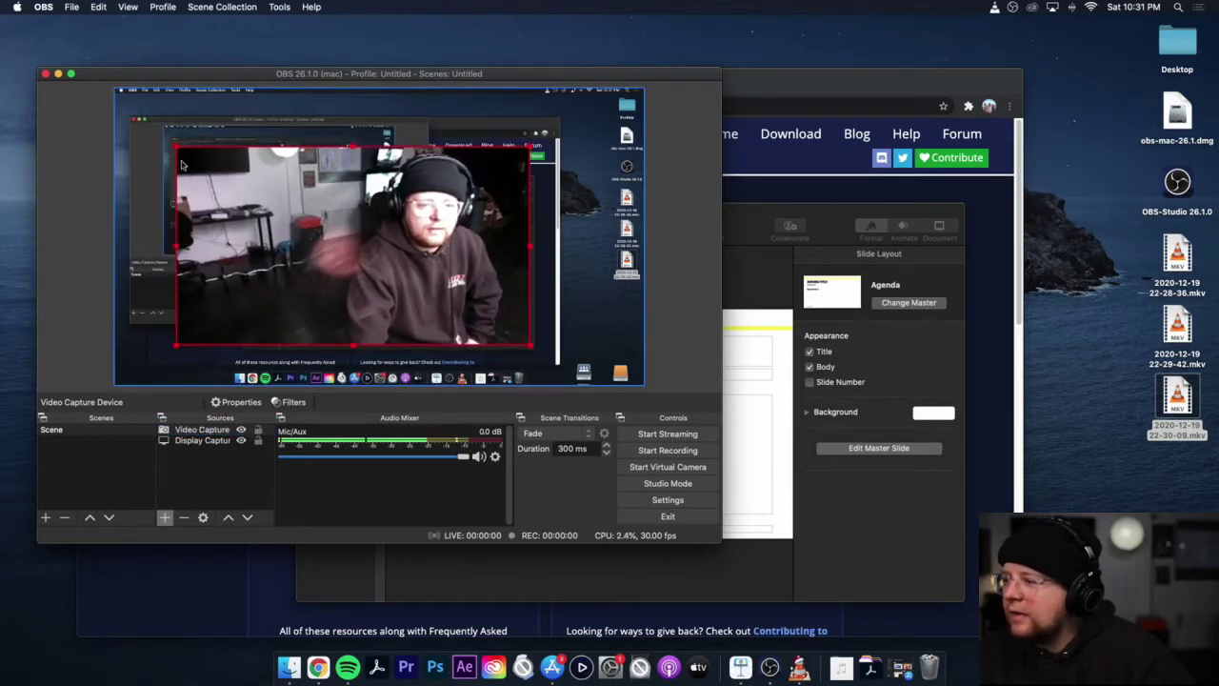
pyautogui.moveTo(174, 147); pyautogui.dragTo(547, 351)
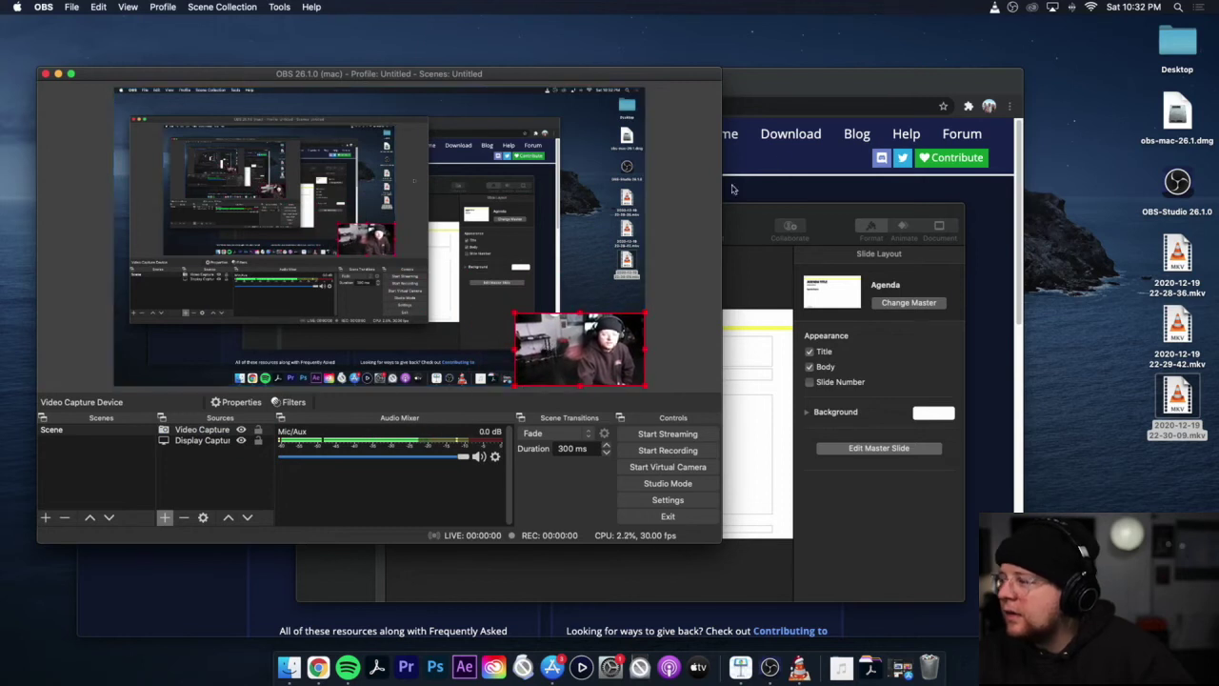
pyautogui.click(834, 234)
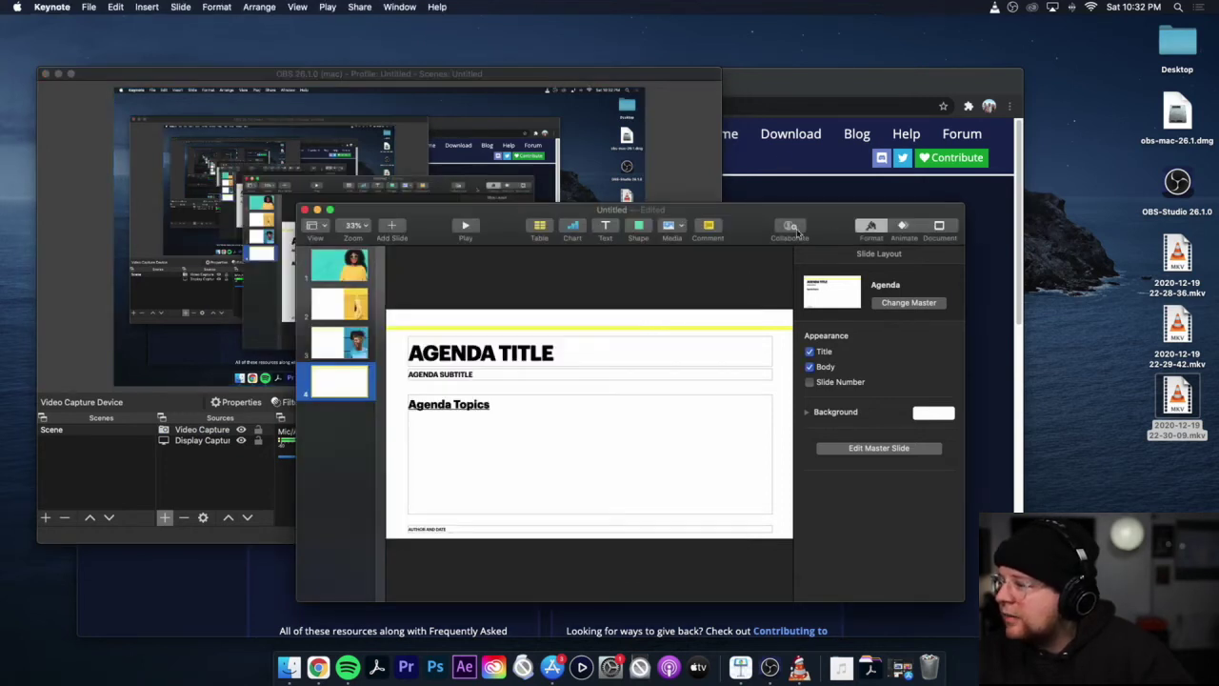
pyautogui.moveTo(835, 234); pyautogui.dragTo(959, 198)
pyautogui.click(523, 96)
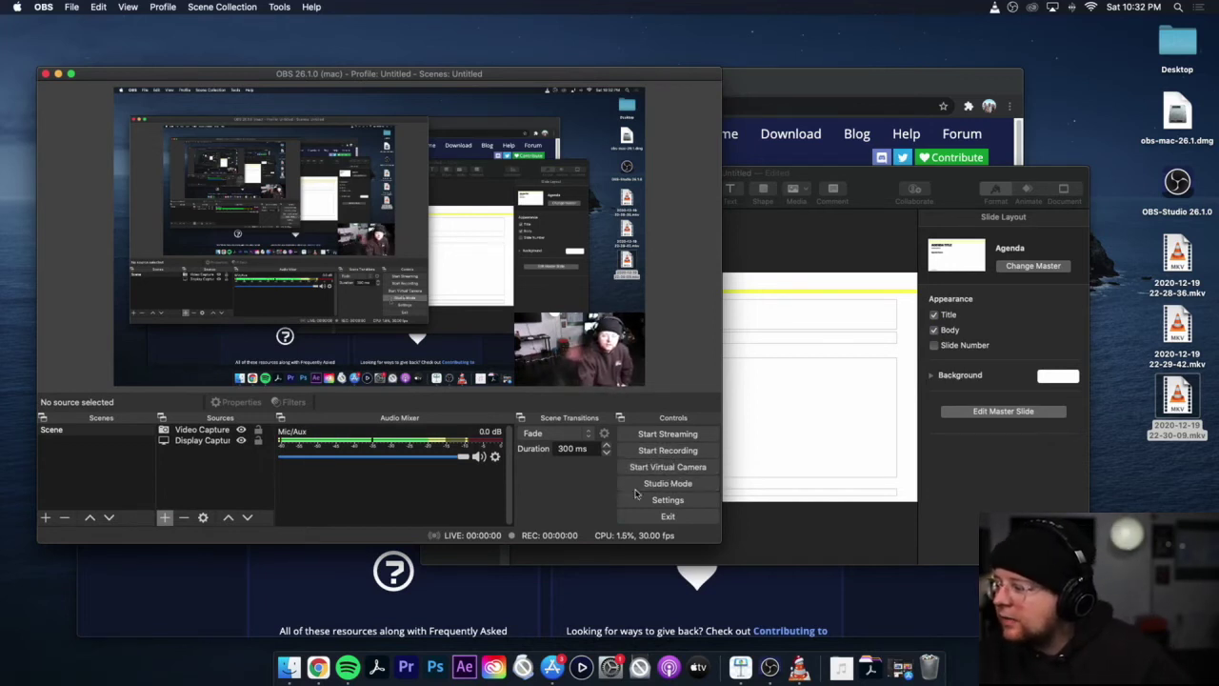
# Step: Check the recording path in Output settings, then record a short test of the Keynote slides
pyautogui.click(667, 500)
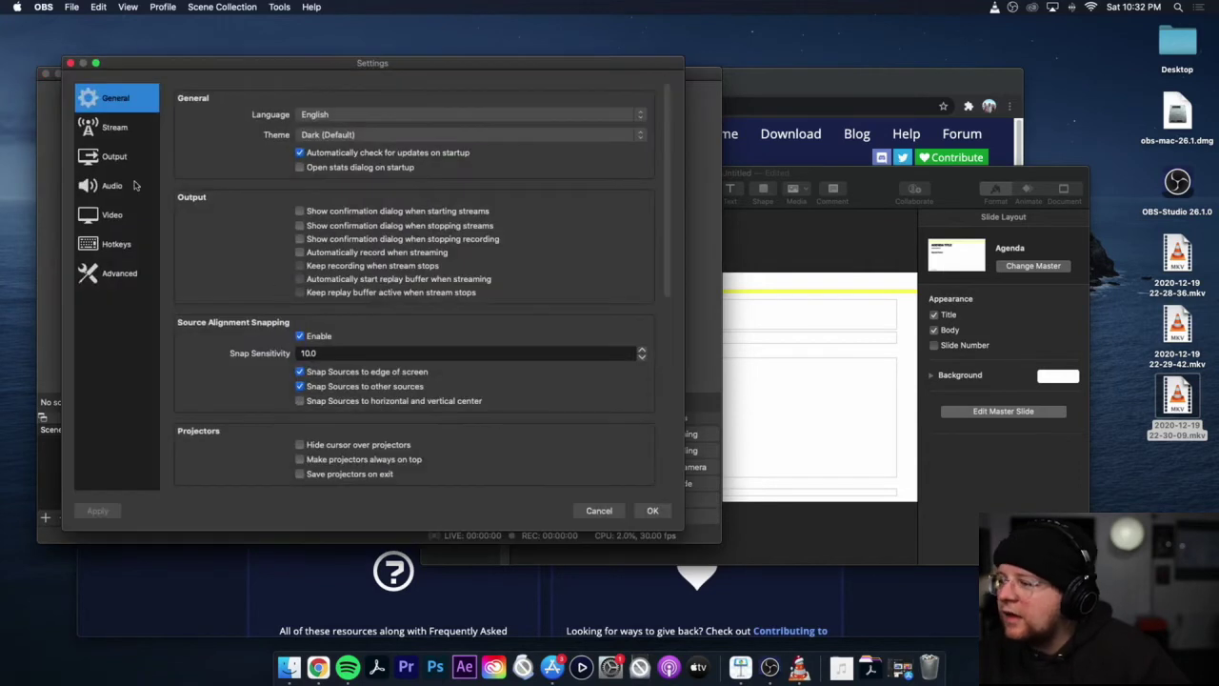
pyautogui.click(114, 156)
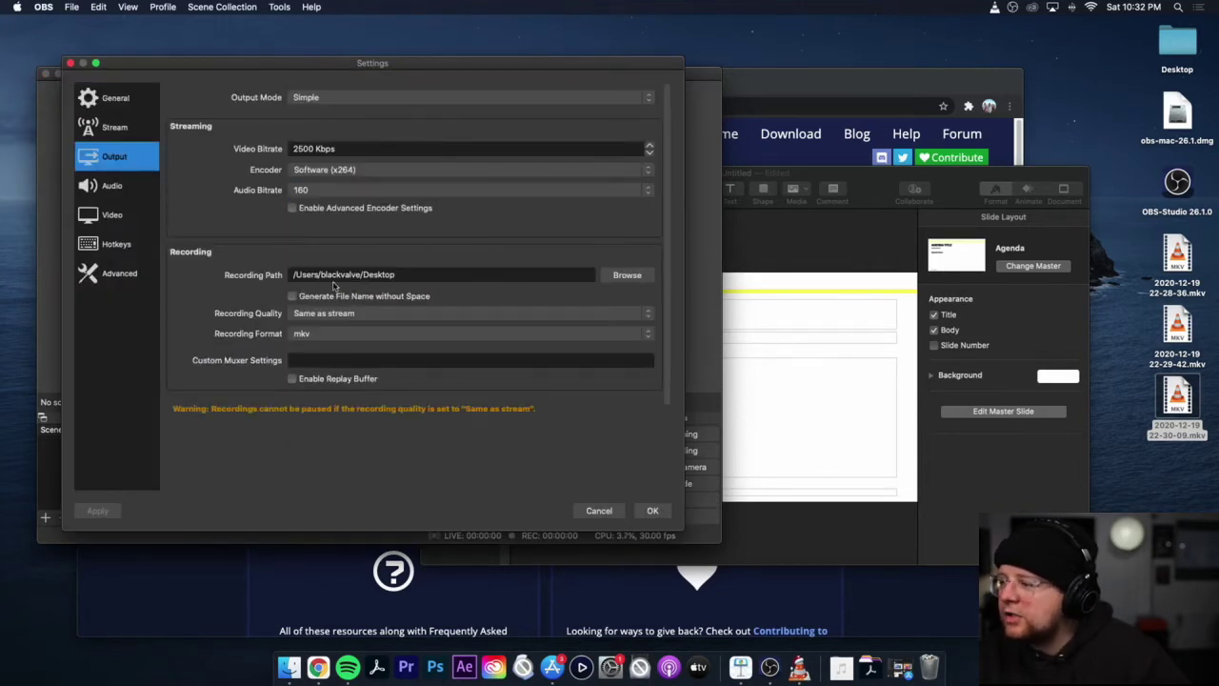
pyautogui.click(650, 510)
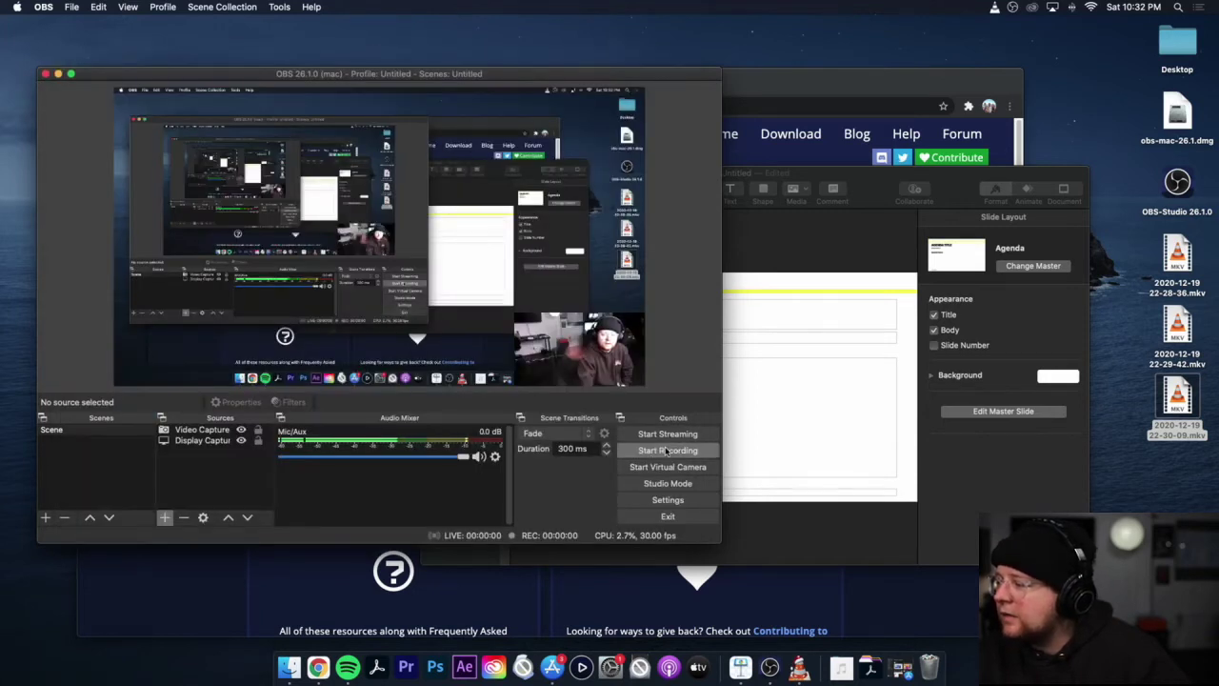
pyautogui.click(667, 451)
pyautogui.click(869, 197)
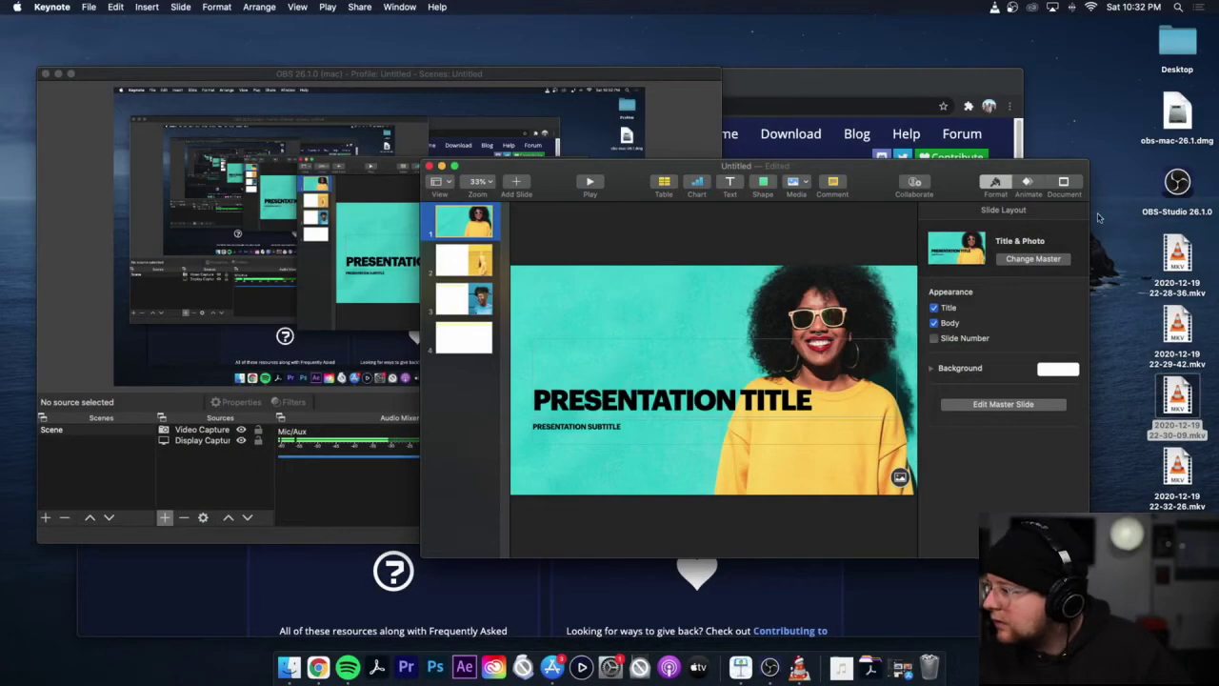
pyautogui.click(574, 92)
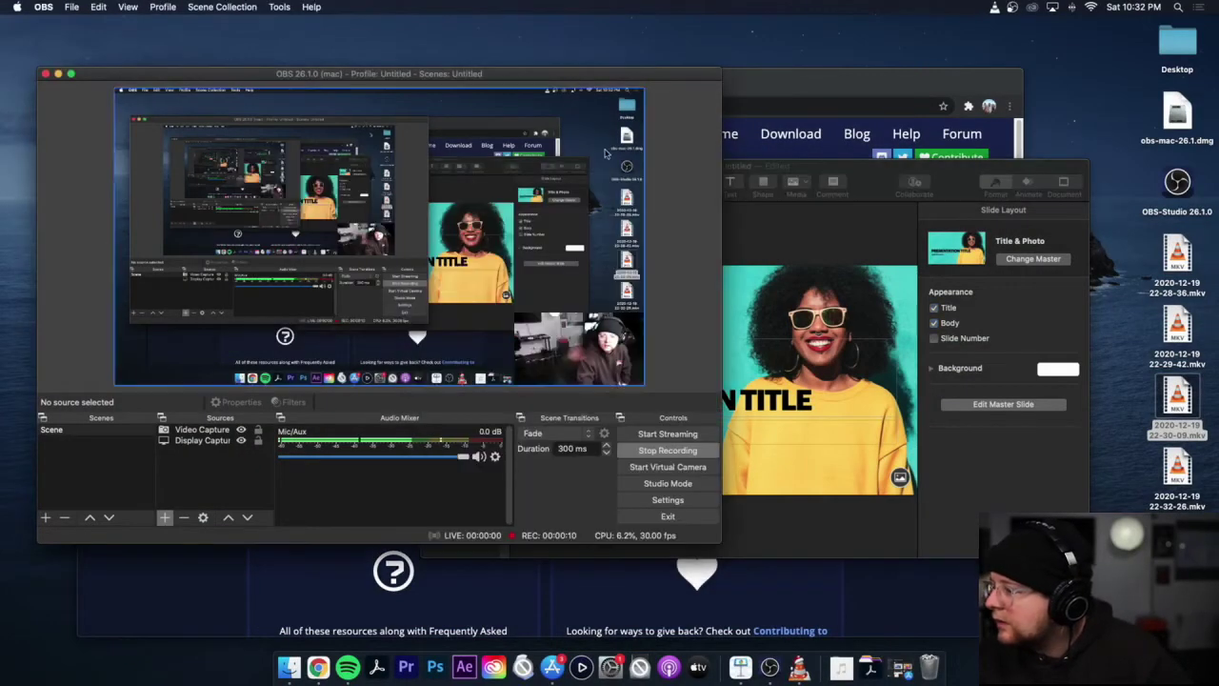
pyautogui.click(667, 450)
pyautogui.doubleClick(1178, 469)
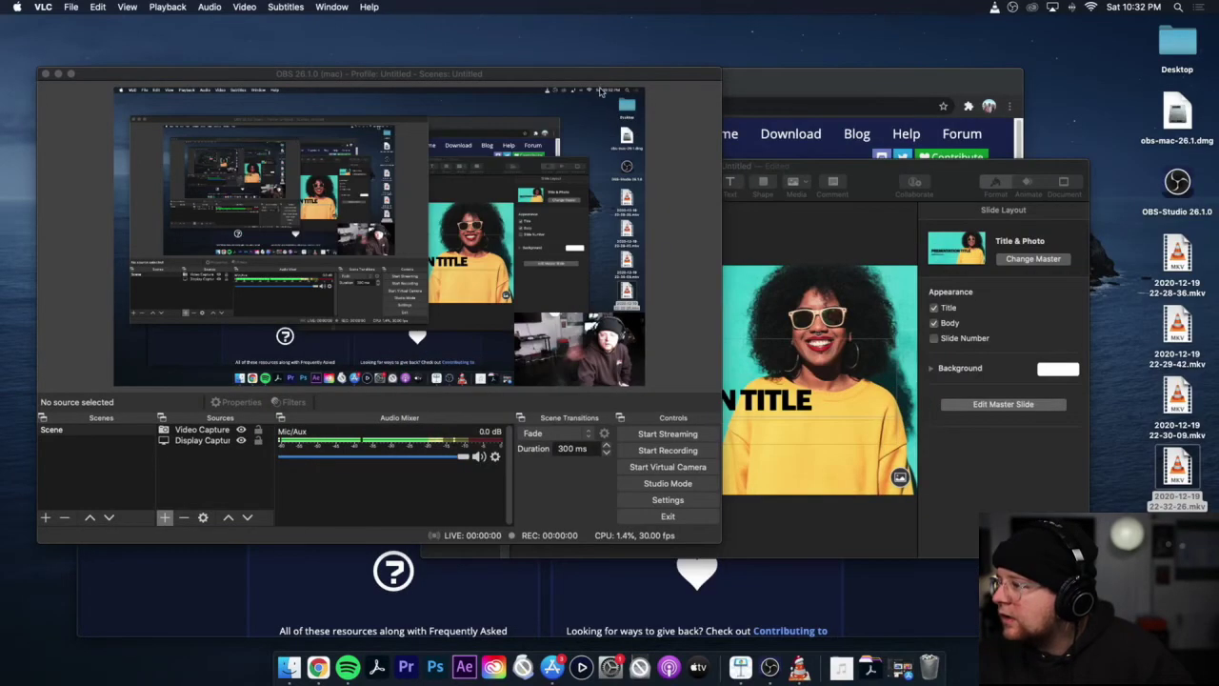
pyautogui.moveTo(569, 77); pyautogui.dragTo(584, 84)
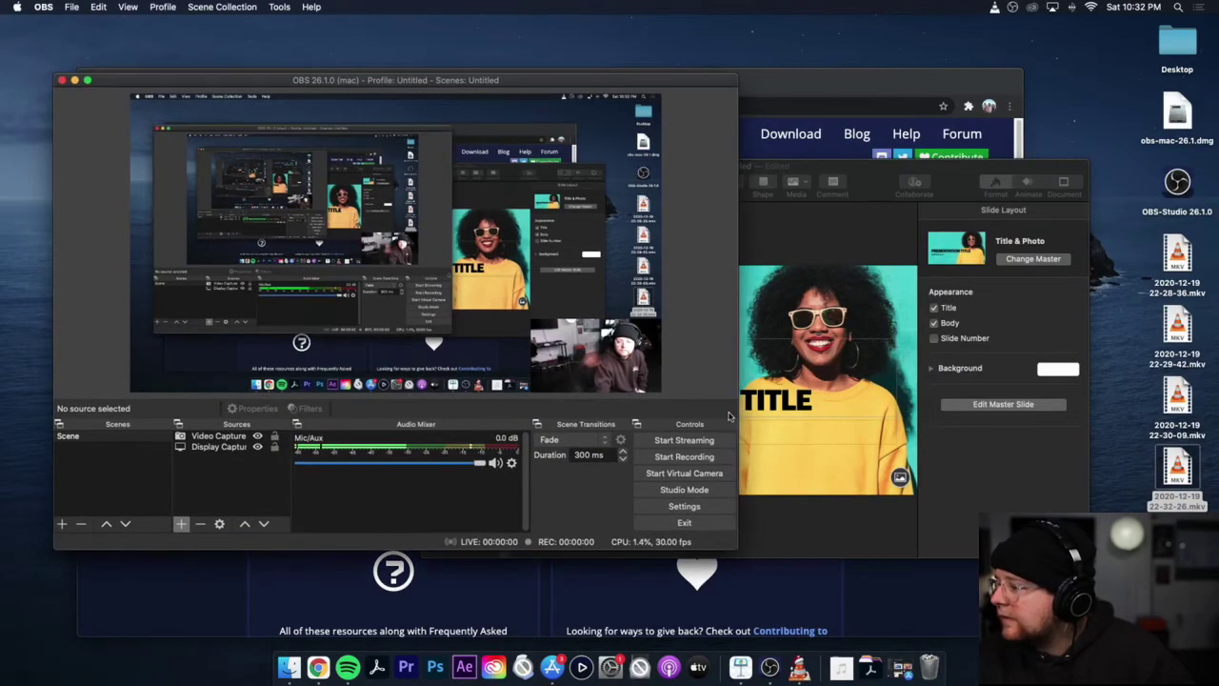
pyautogui.click(863, 176)
pyautogui.click(581, 80)
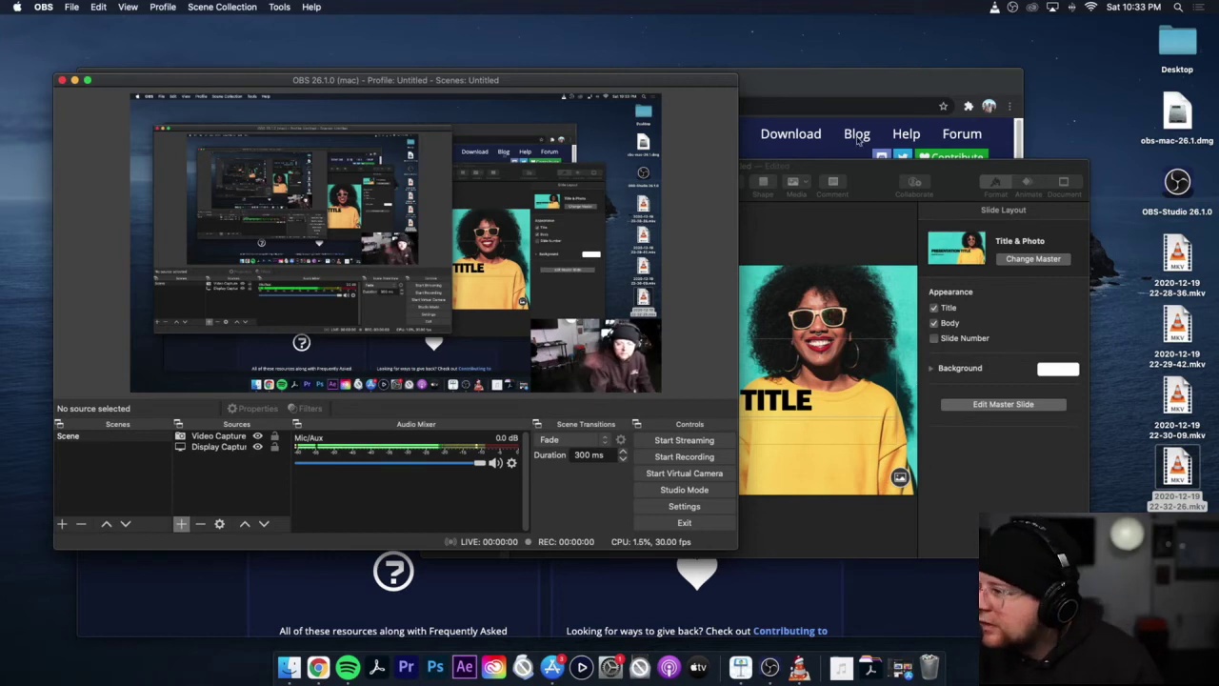
pyautogui.moveTo(456, 89); pyautogui.dragTo(660, 177)
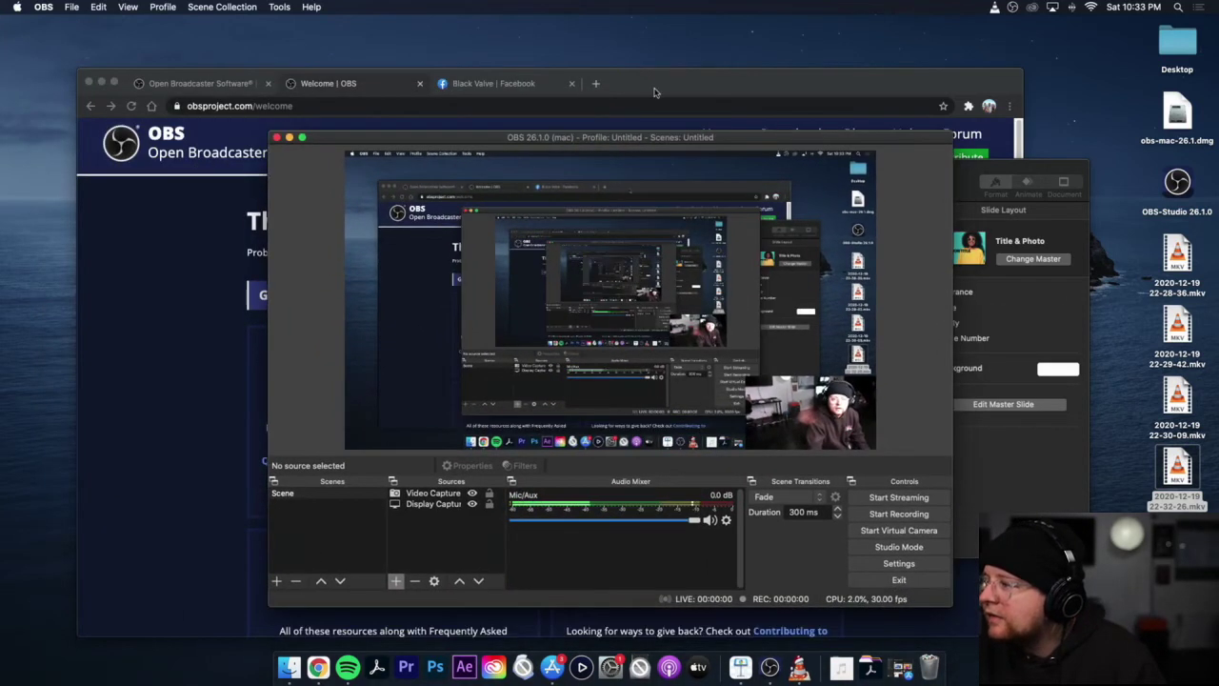
pyautogui.click(517, 86)
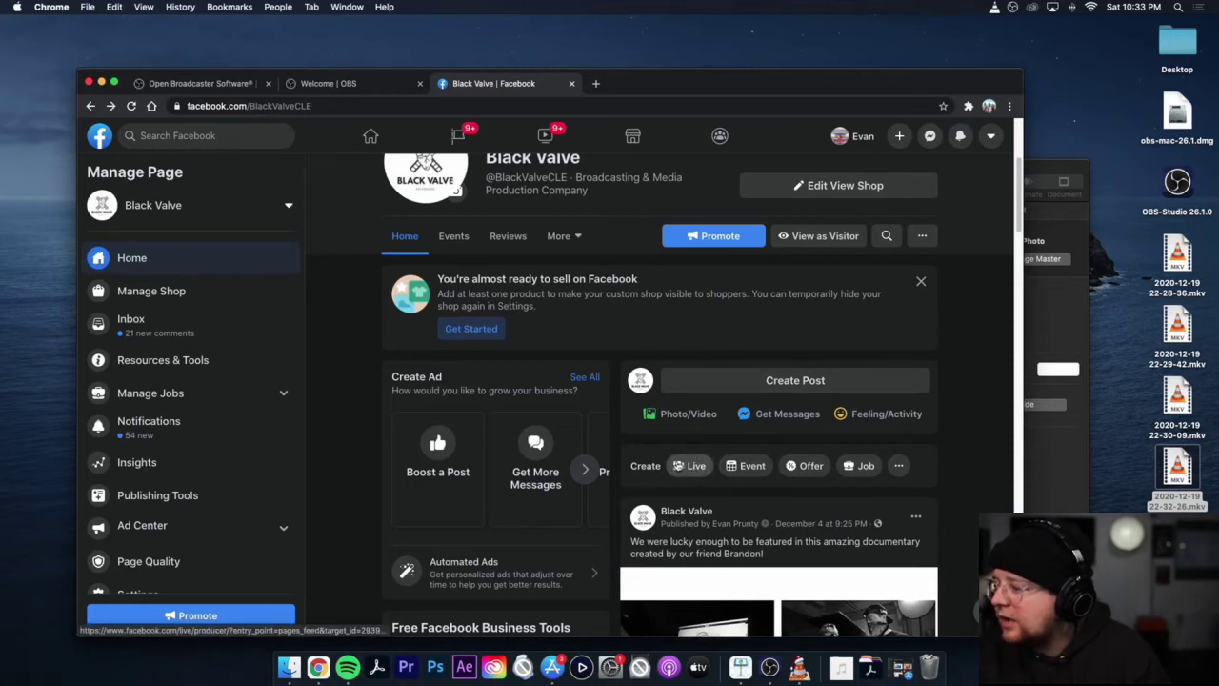
# Step: Open Live Producer from the Black Valve page and choose to go live with a camera
pyautogui.click(683, 470)
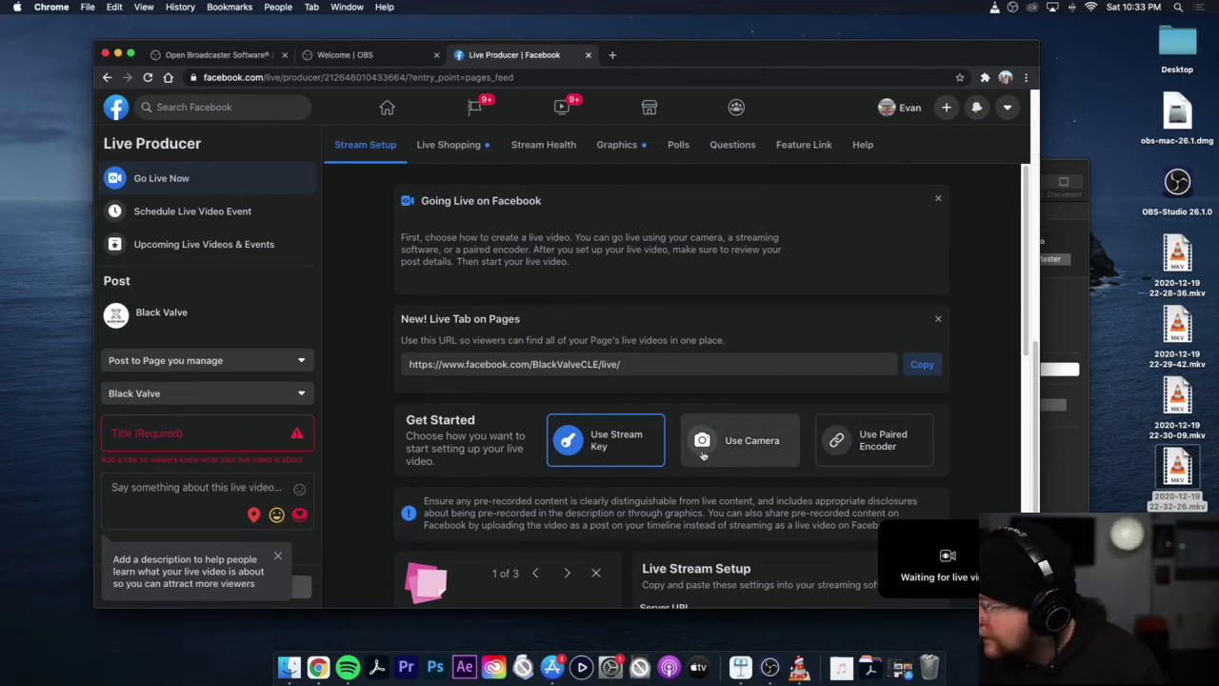
pyautogui.click(703, 455)
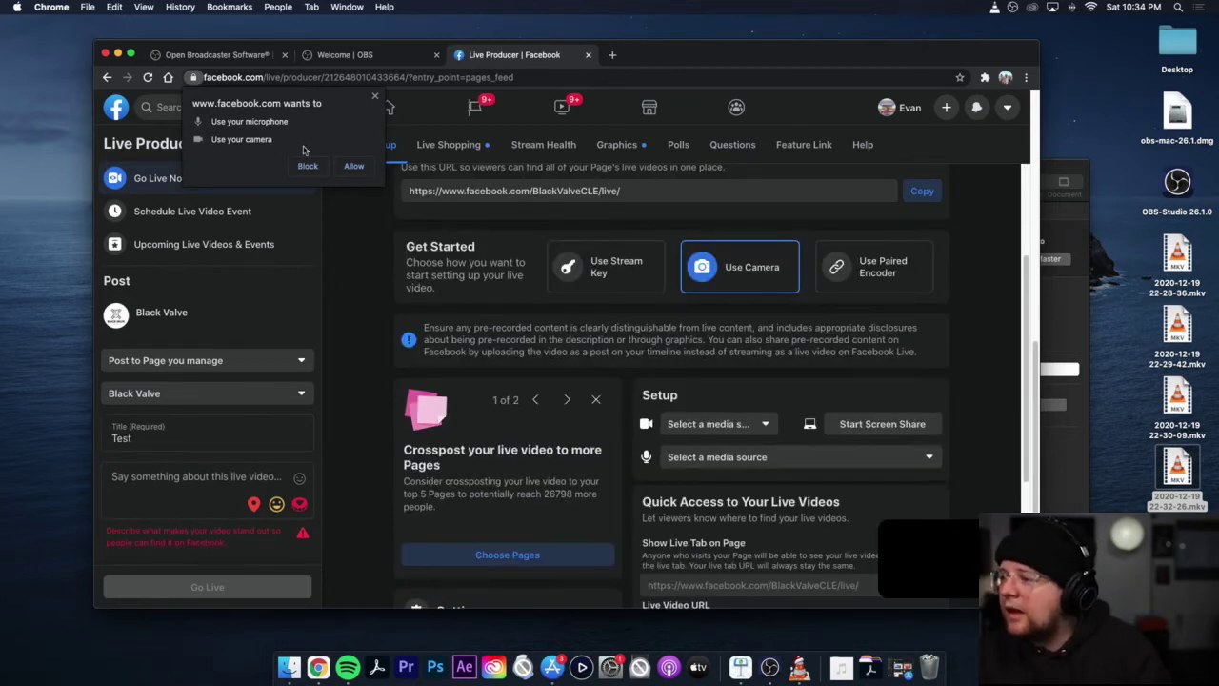
# Step: Allow camera and microphone access, review the camera list, and enter the description 'test'
pyautogui.click(354, 168)
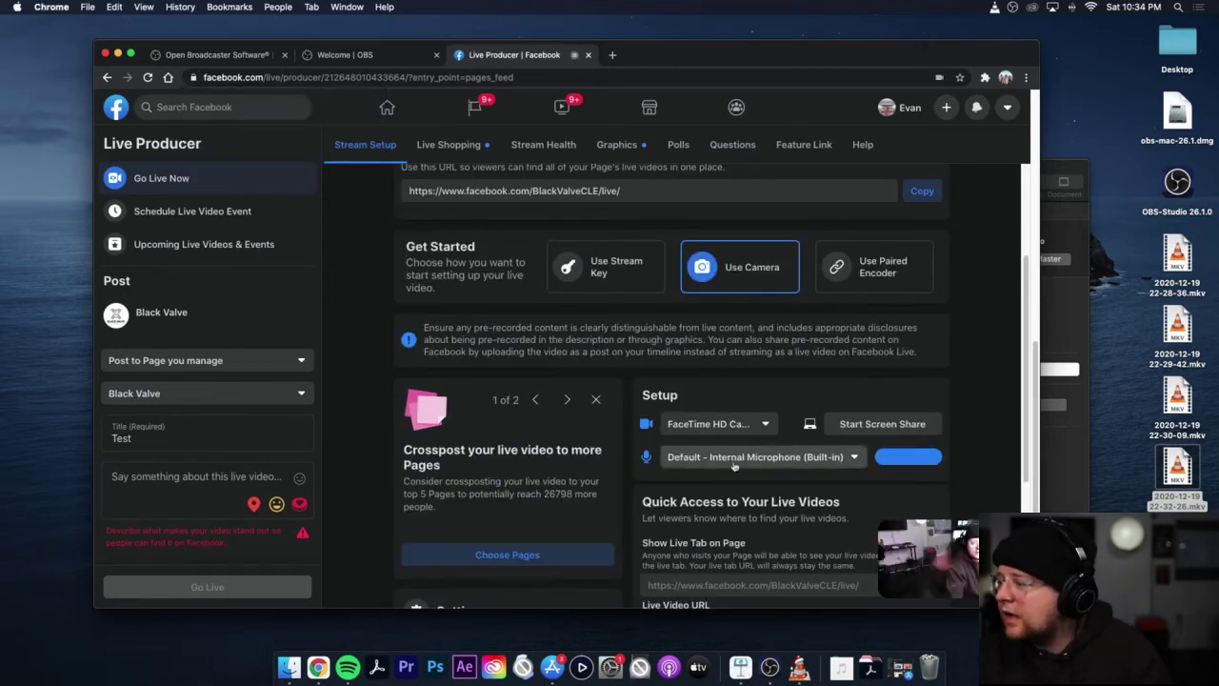
pyautogui.click(732, 428)
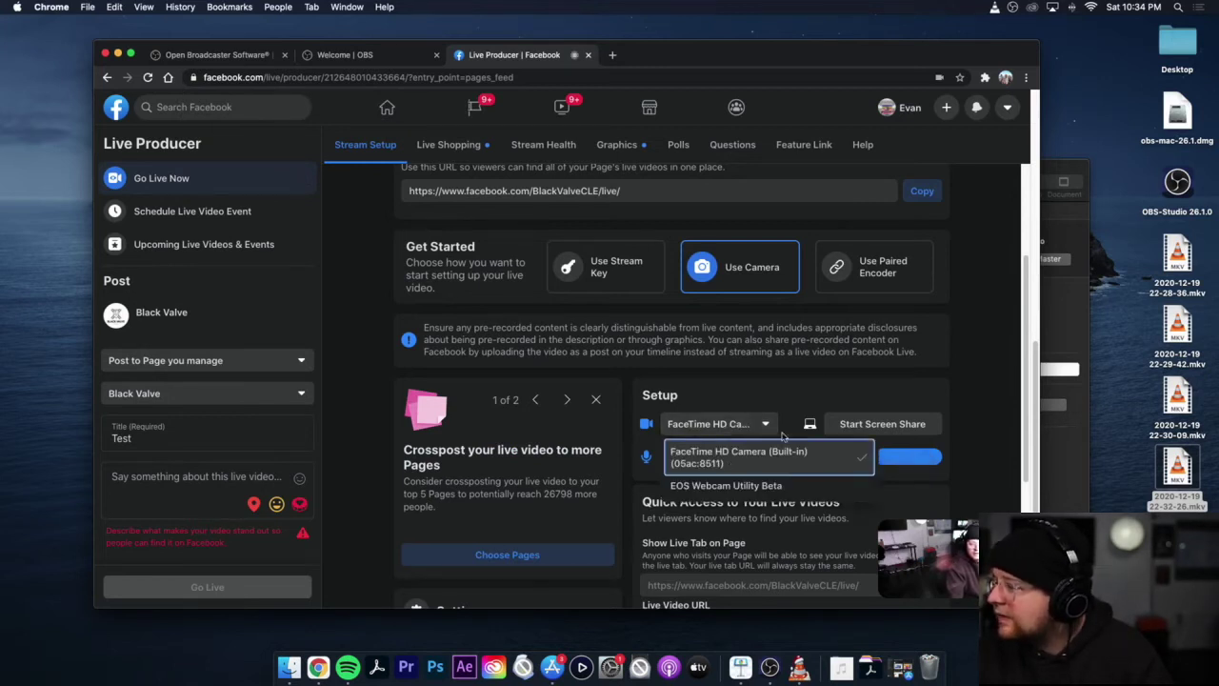
pyautogui.scroll(-5, 209, 410)
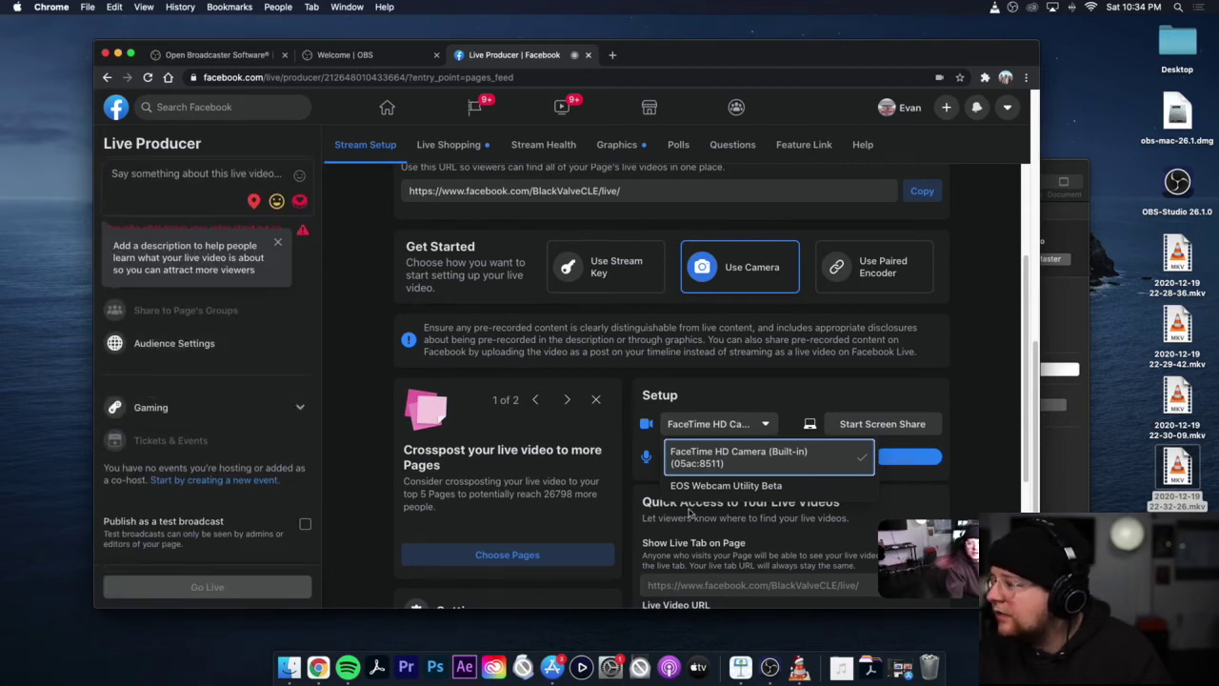
pyautogui.scroll(5, 193, 362)
pyautogui.click(172, 450)
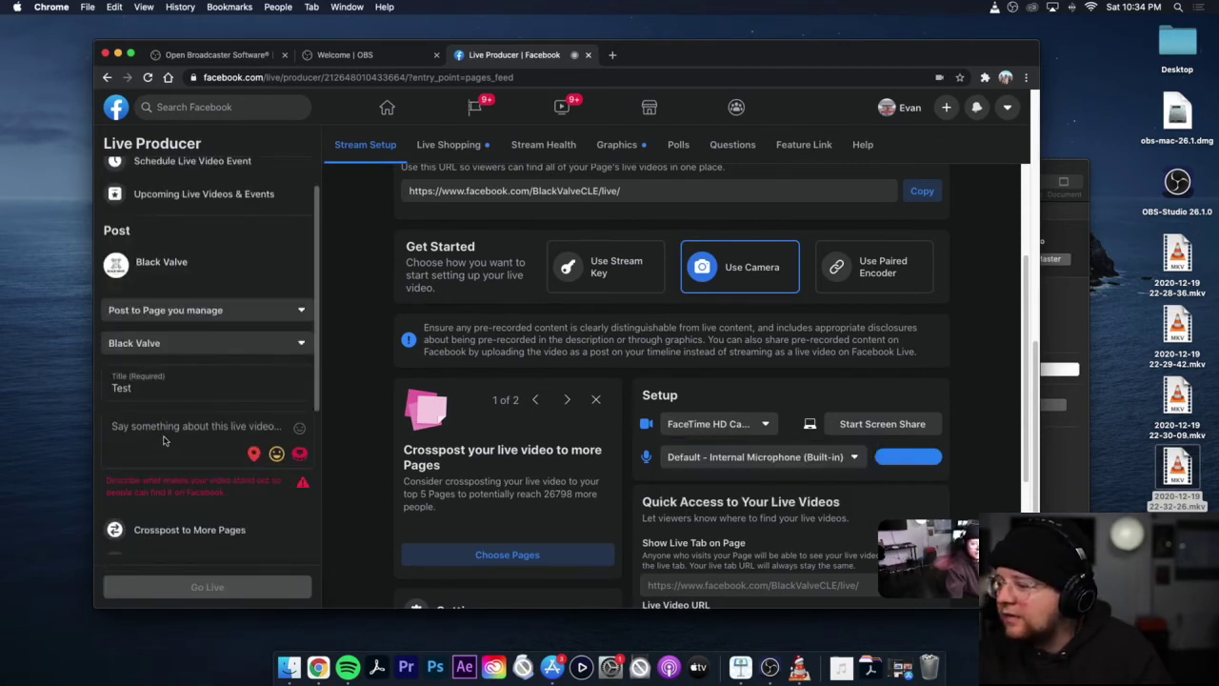
pyautogui.write('test')
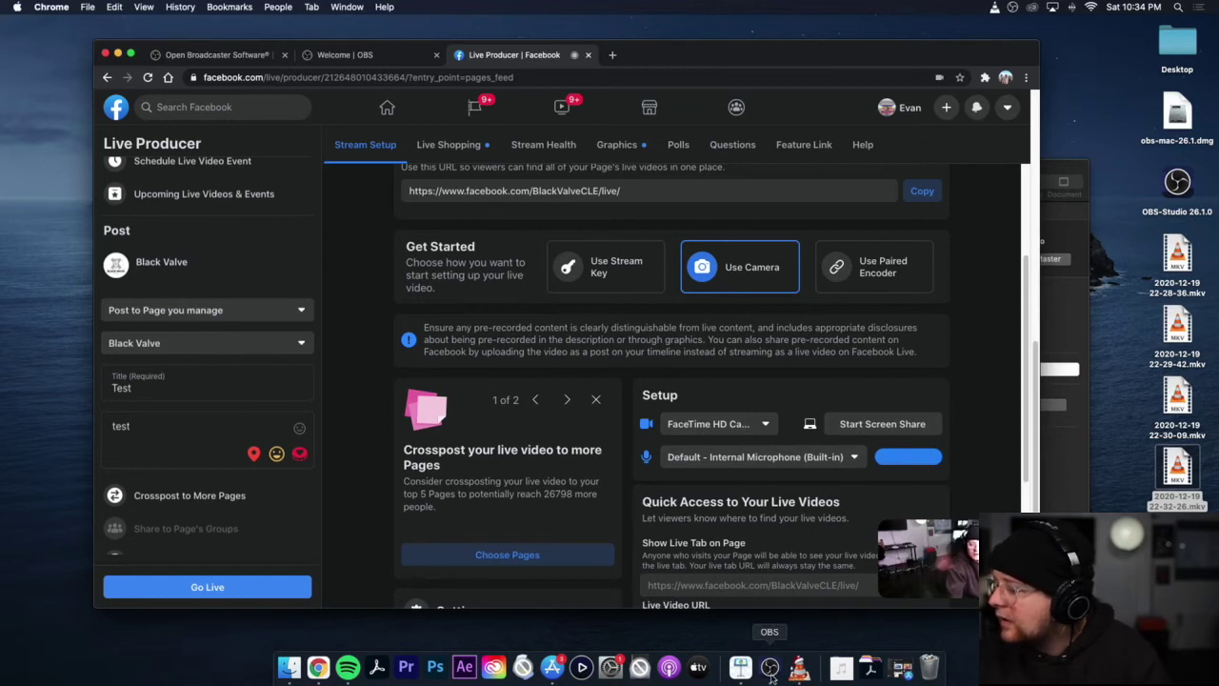
# Step: Start the OBS Virtual Camera, authorise it with the Mac account password, and return to Live Producer
pyautogui.click(771, 667)
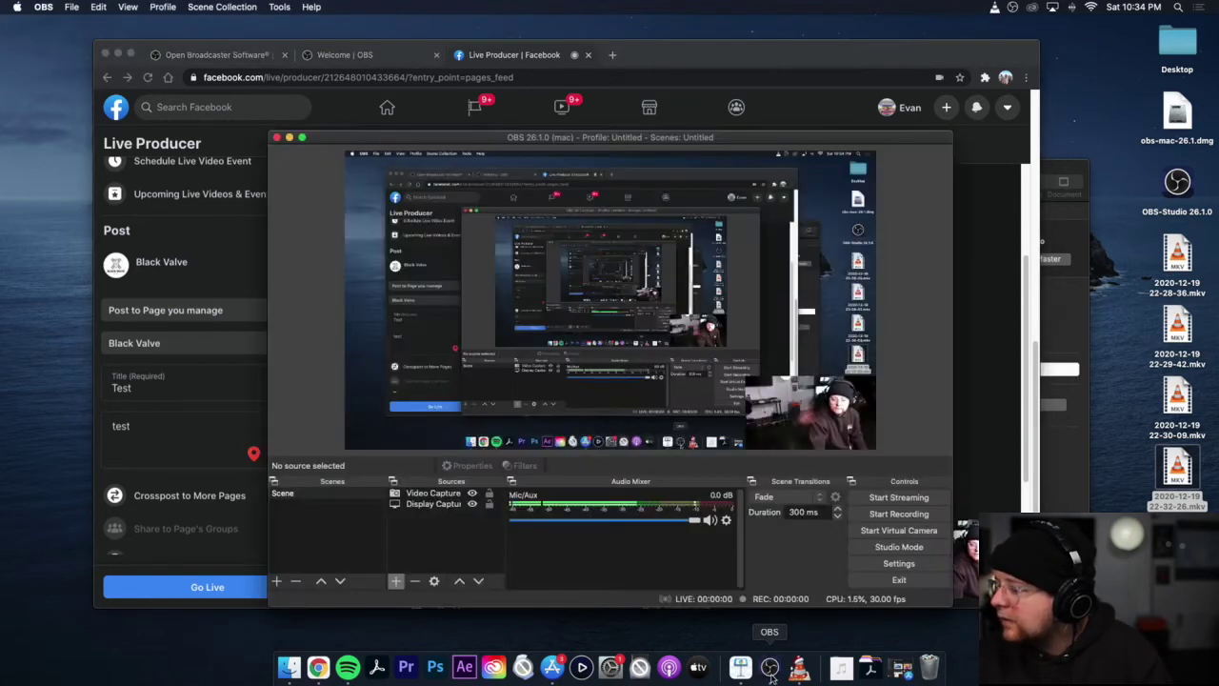
pyautogui.click(889, 534)
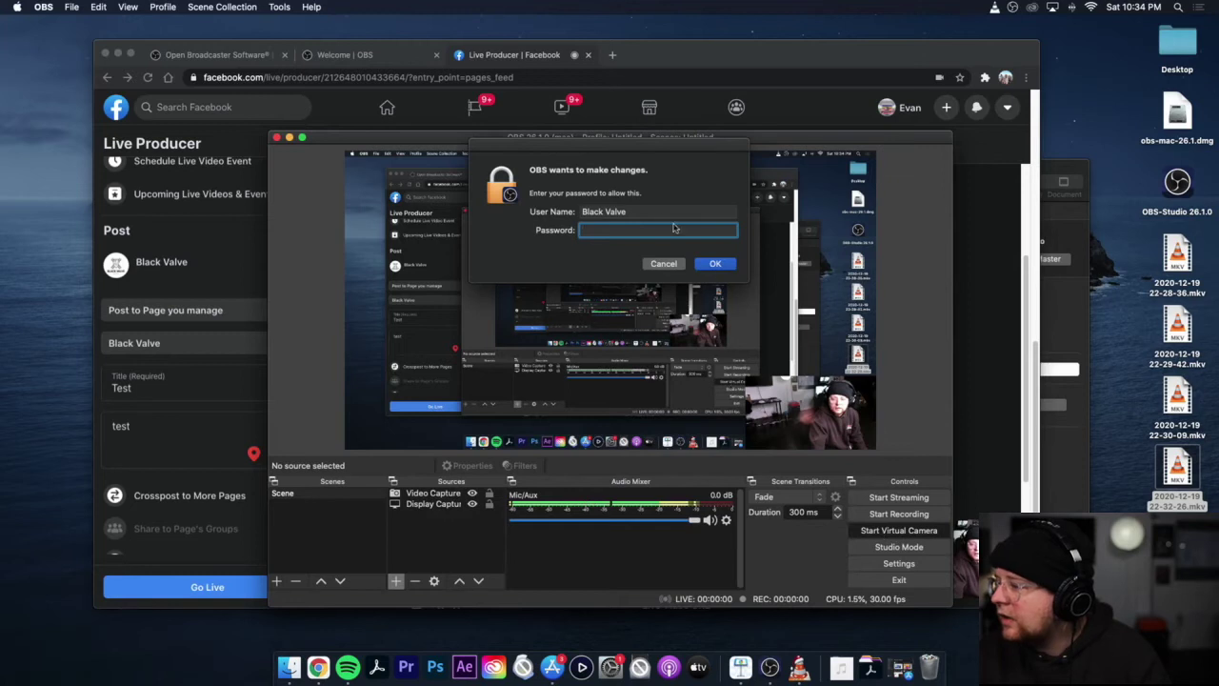
pyautogui.write('****')
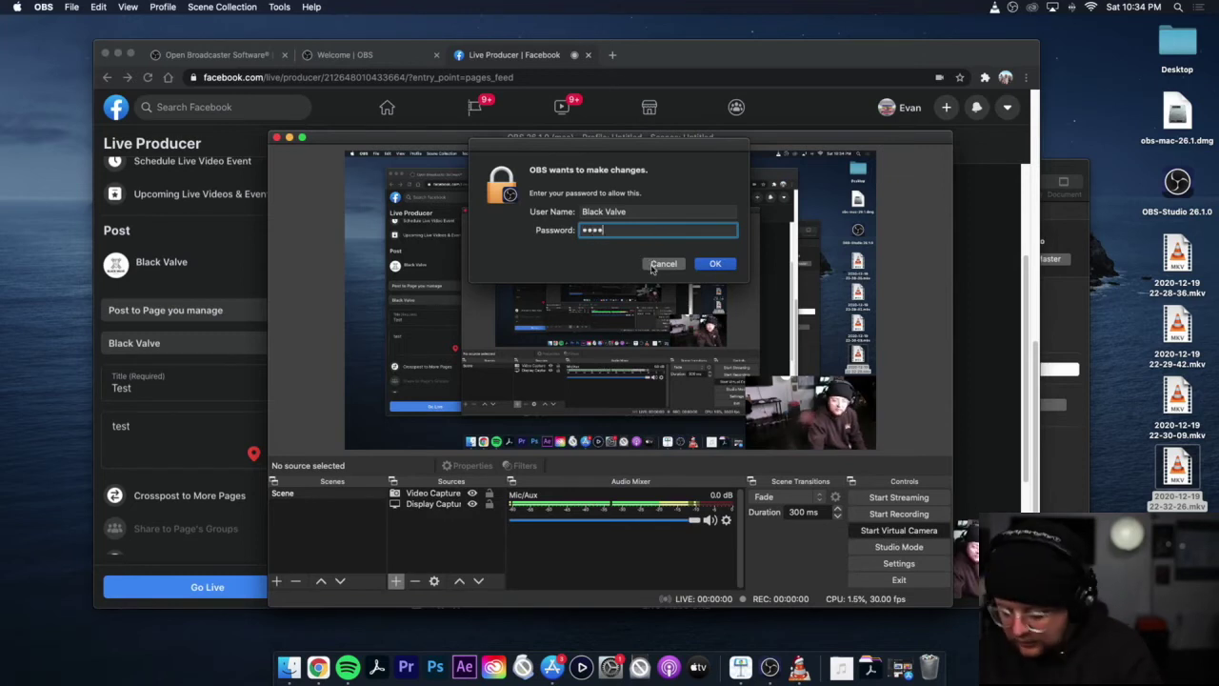
pyautogui.press('Return')
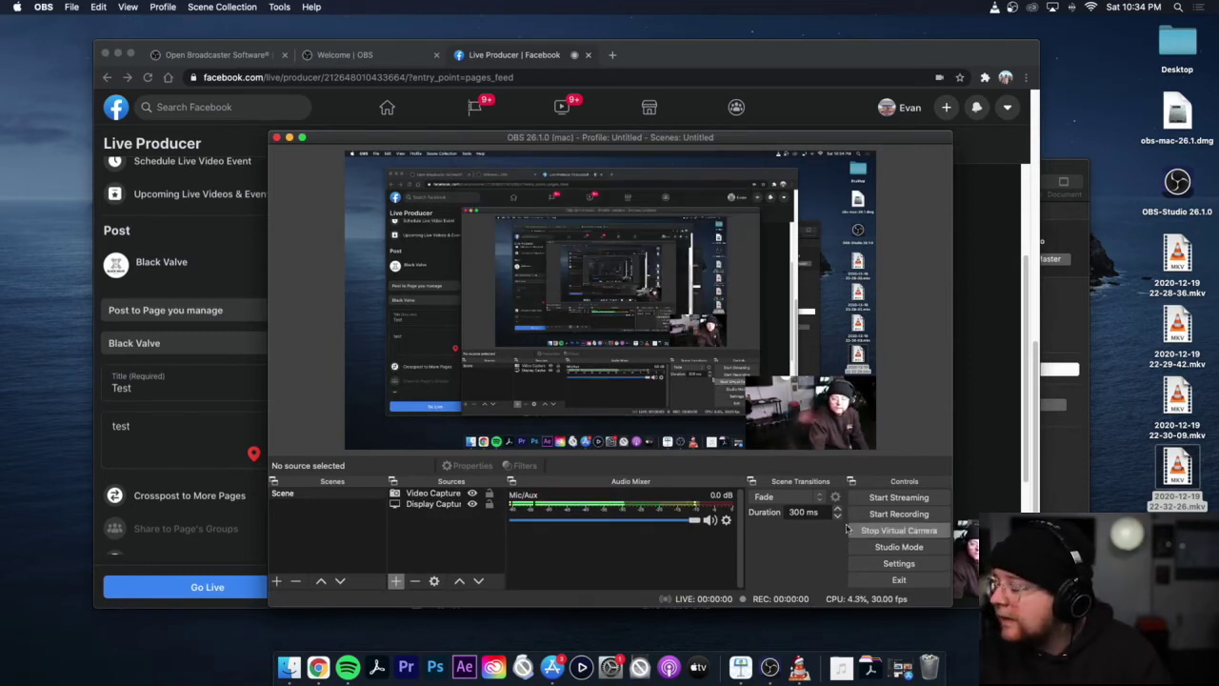
pyautogui.click(777, 59)
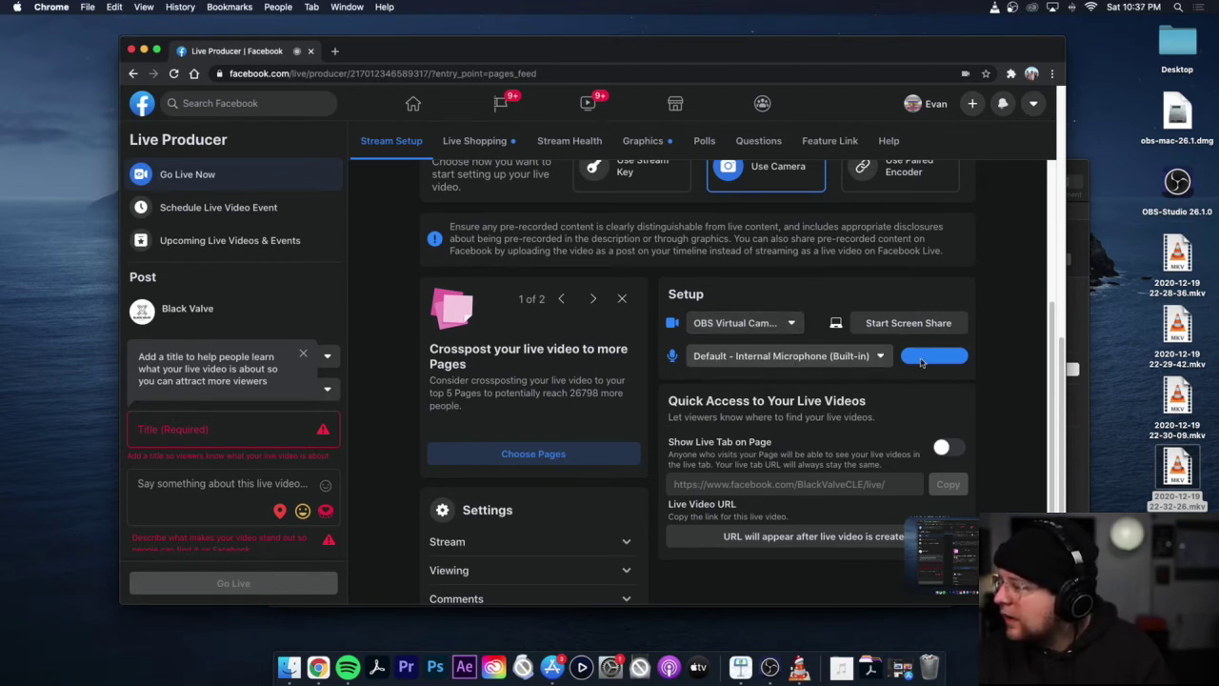
pyautogui.click(882, 359)
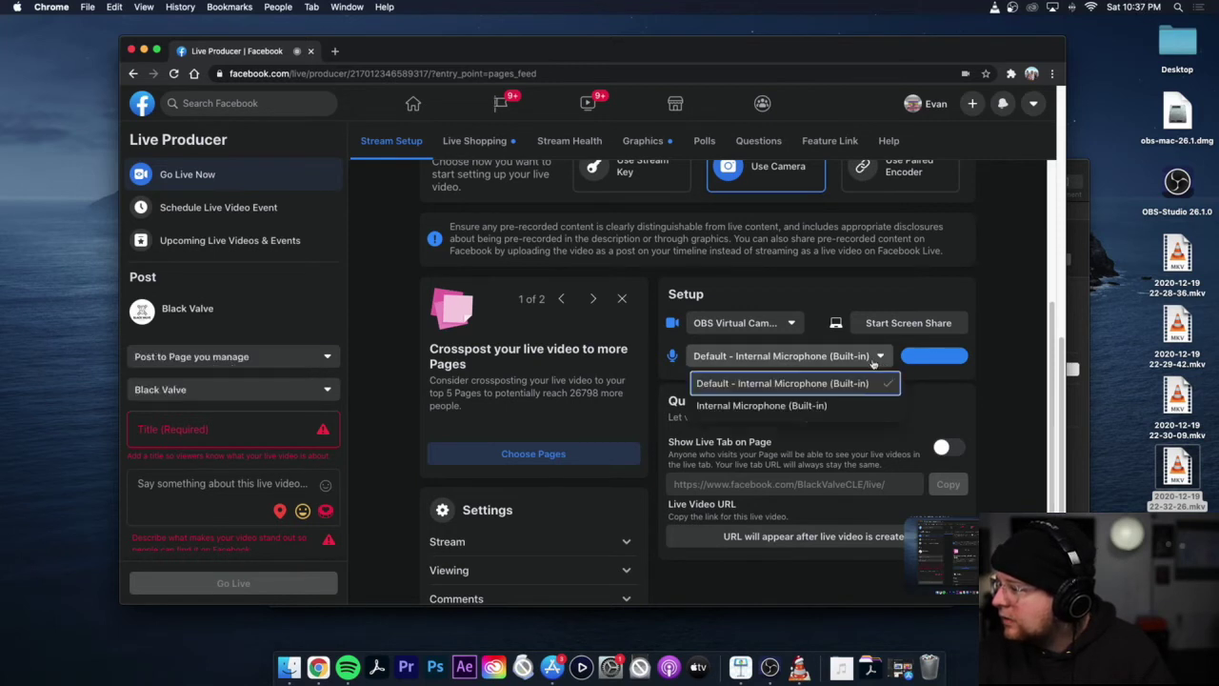
pyautogui.click(794, 407)
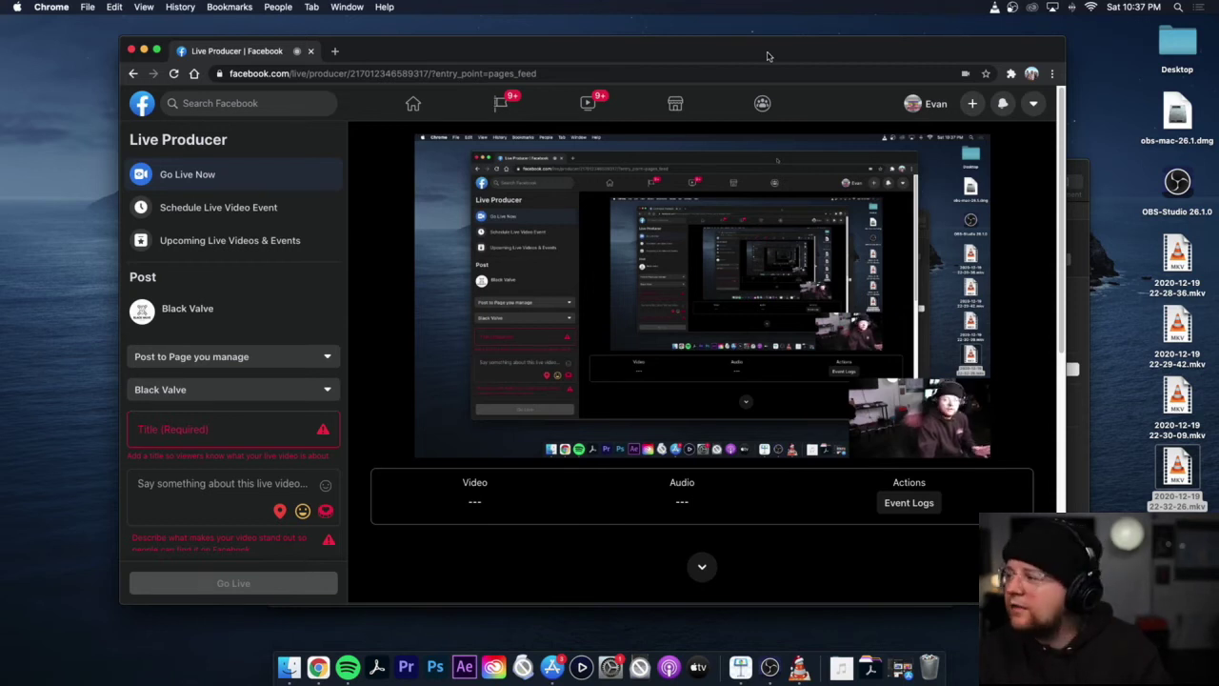
pyautogui.moveTo(768, 55); pyautogui.dragTo(717, 42)
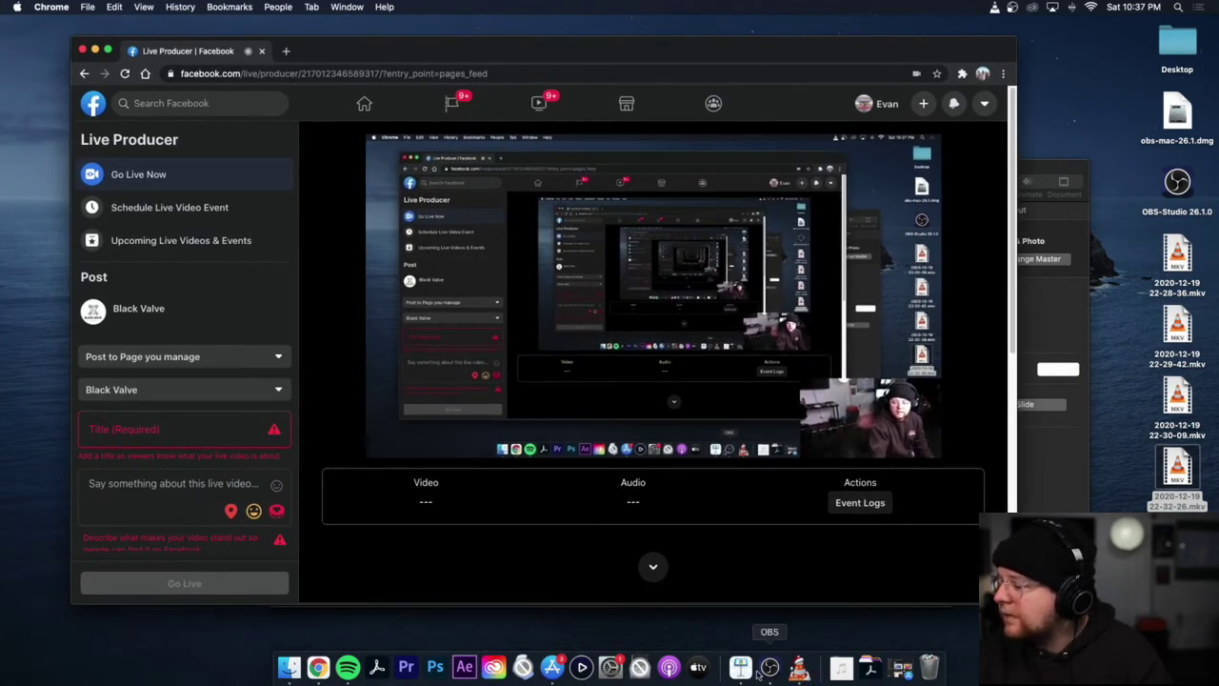
pyautogui.click(175, 441)
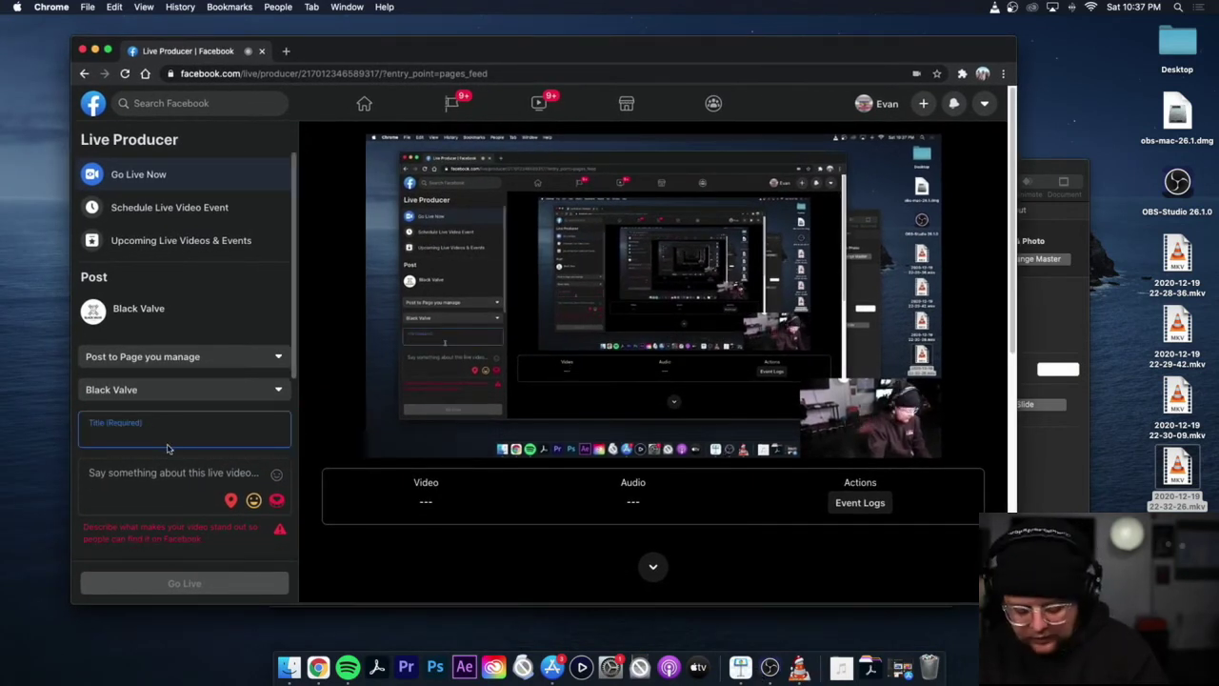
# Step: Enter TEST as the live video title and Test as its description
pyautogui.write('TEST')
pyautogui.click(158, 473)
pyautogui.write('Test')
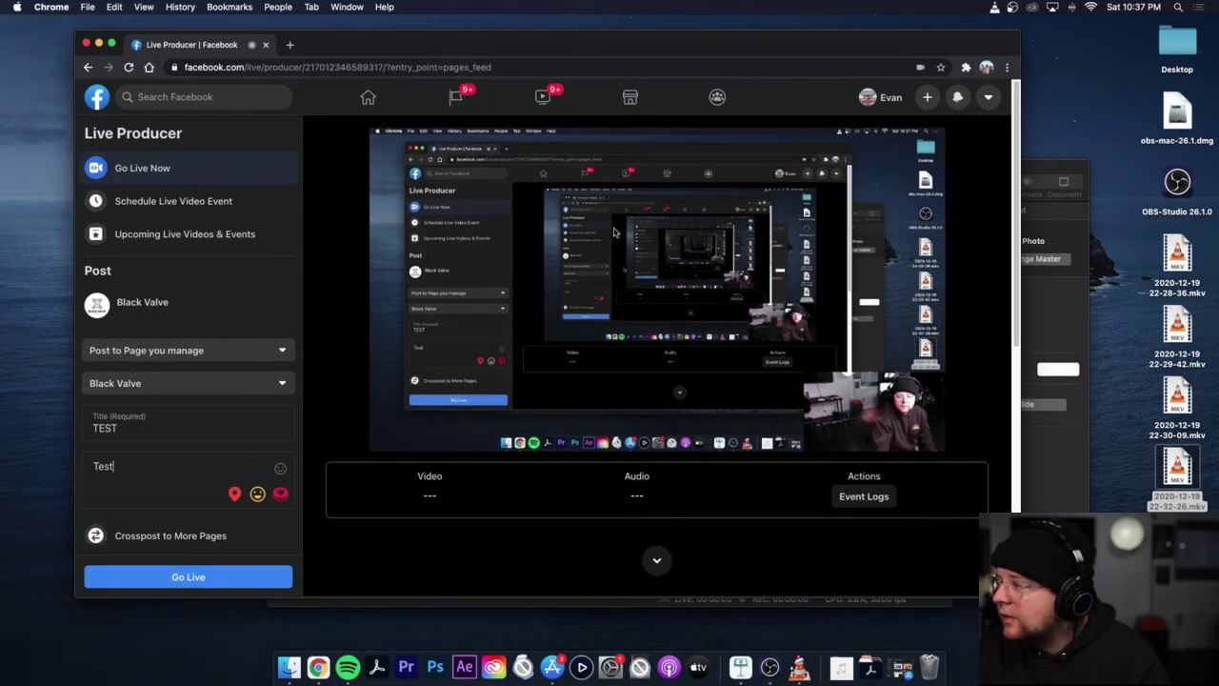
# Step: Check that Stream Setup uses OBS Virtual Camera, then switch to the Keynote window
pyautogui.scroll(-10, 555, 259)
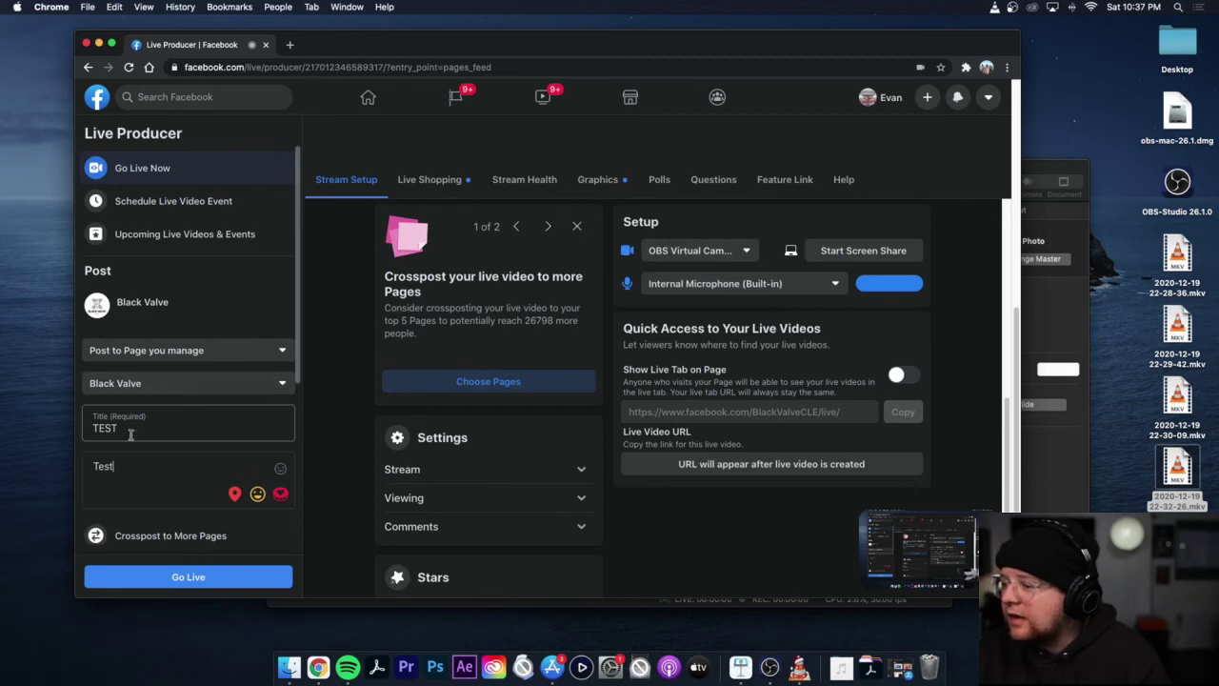
pyautogui.scroll(-3, 138, 467)
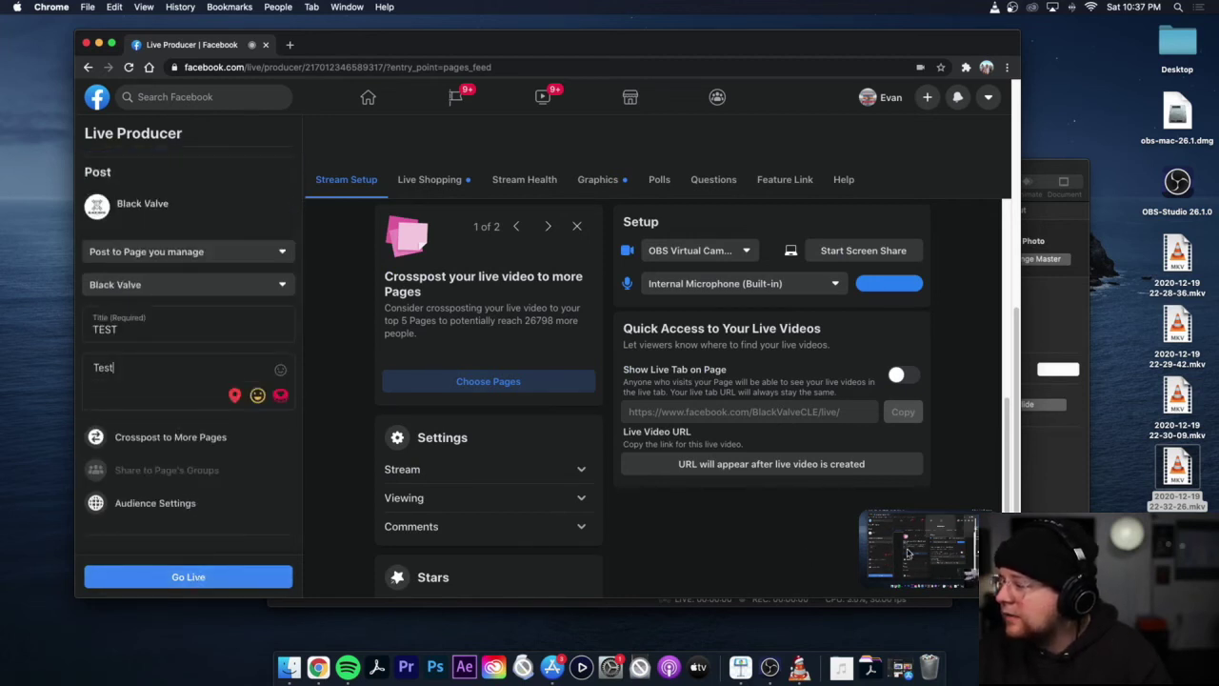
pyautogui.click(1043, 309)
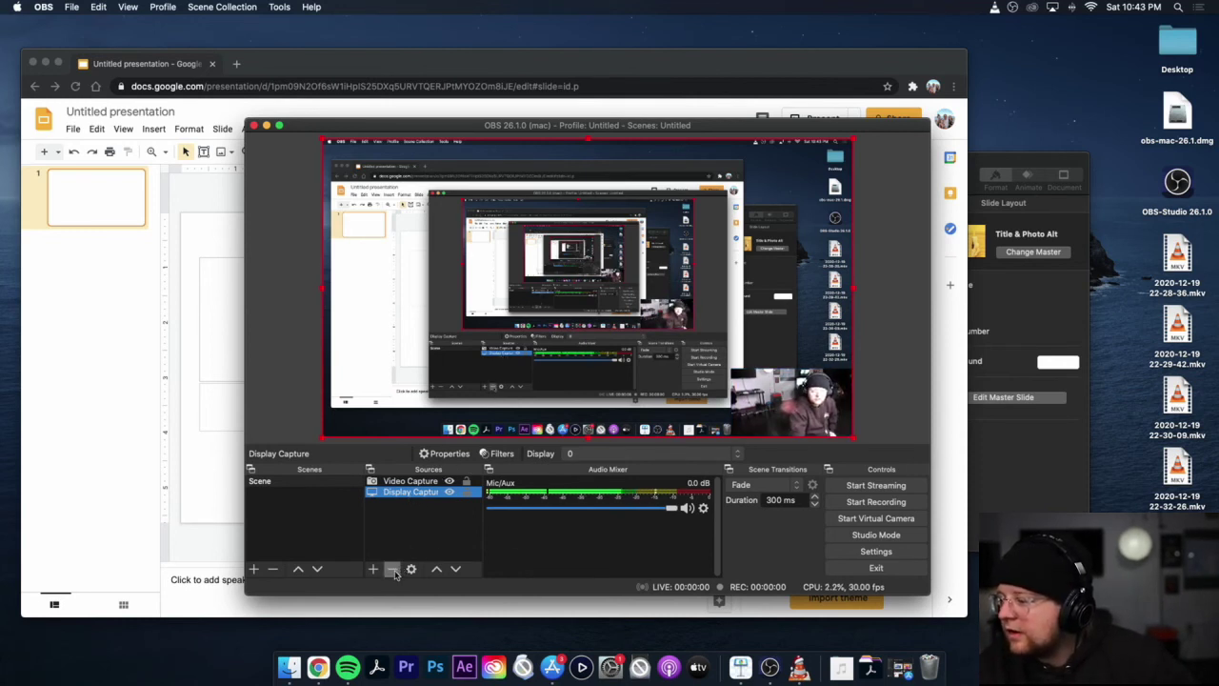
# Step: Delete the Display Capture source and add a new Window Capture source
pyautogui.click(395, 570)
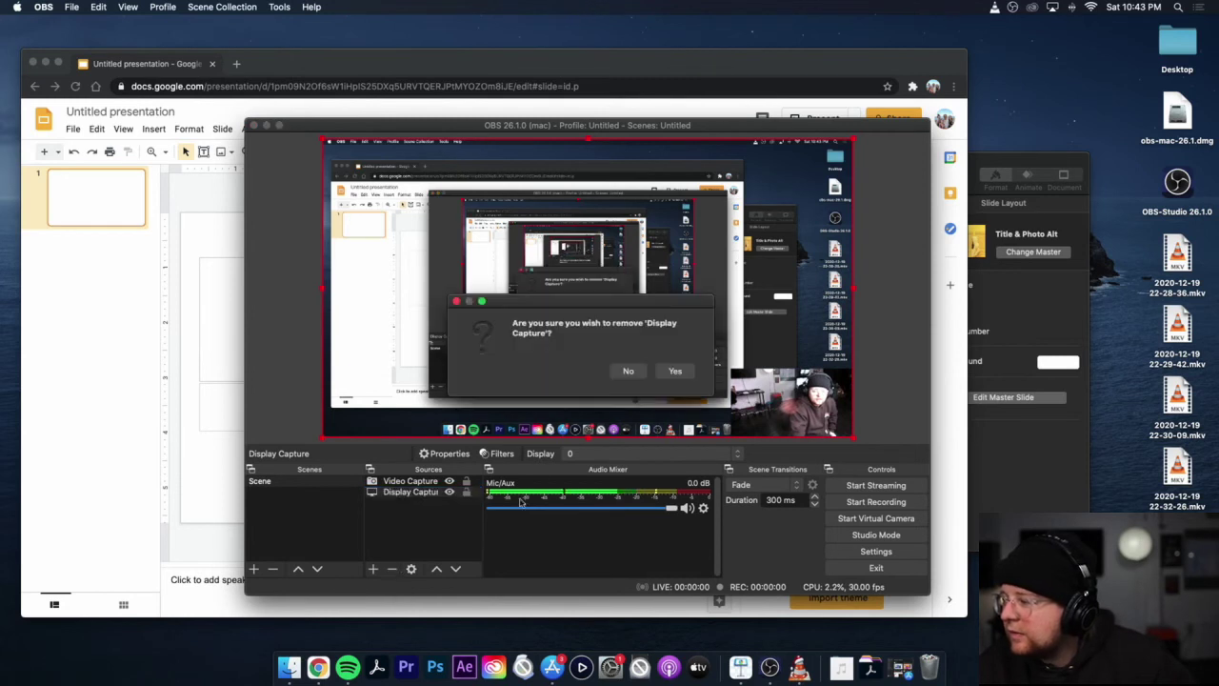
pyautogui.click(694, 374)
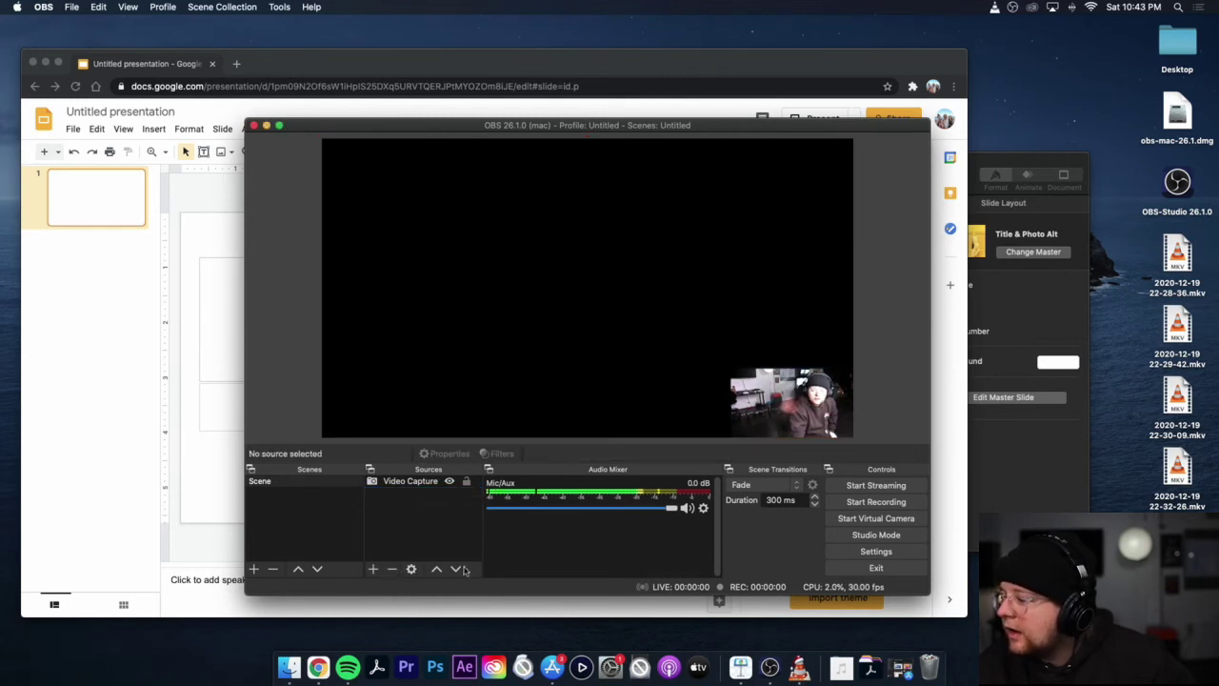
pyautogui.click(373, 569)
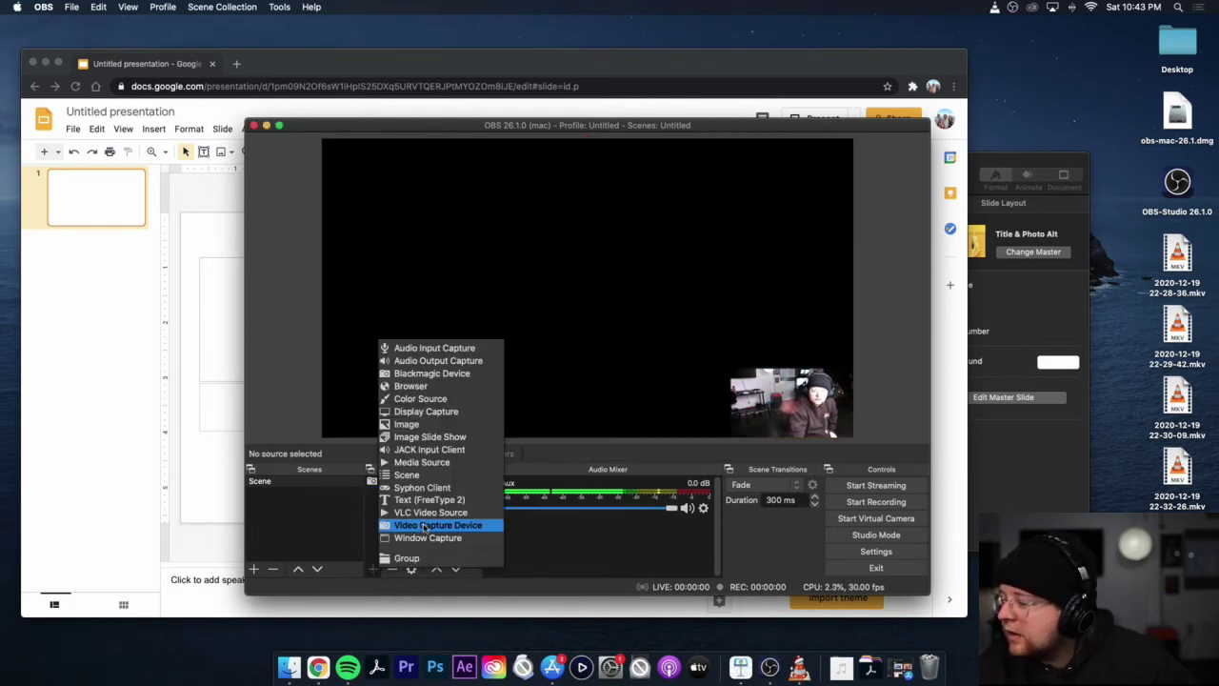
pyautogui.click(427, 537)
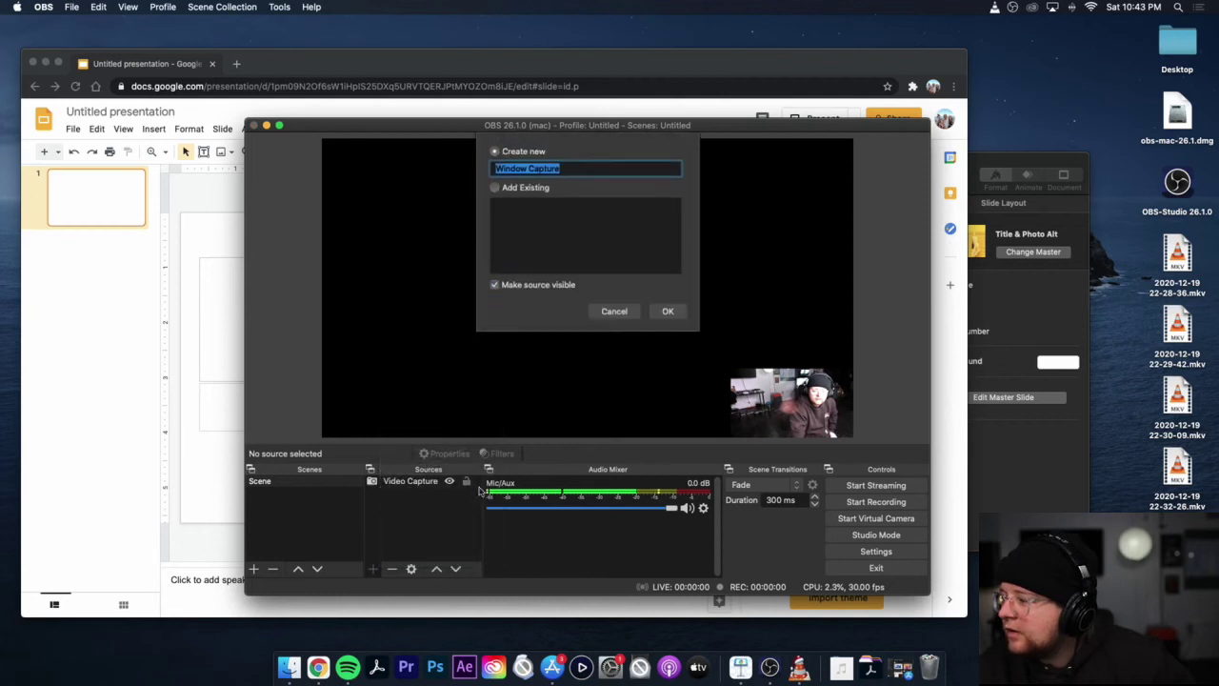
pyautogui.click(668, 312)
# Step: Point the Window Capture at the Chrome Google Slides presentation window
pyautogui.click(591, 415)
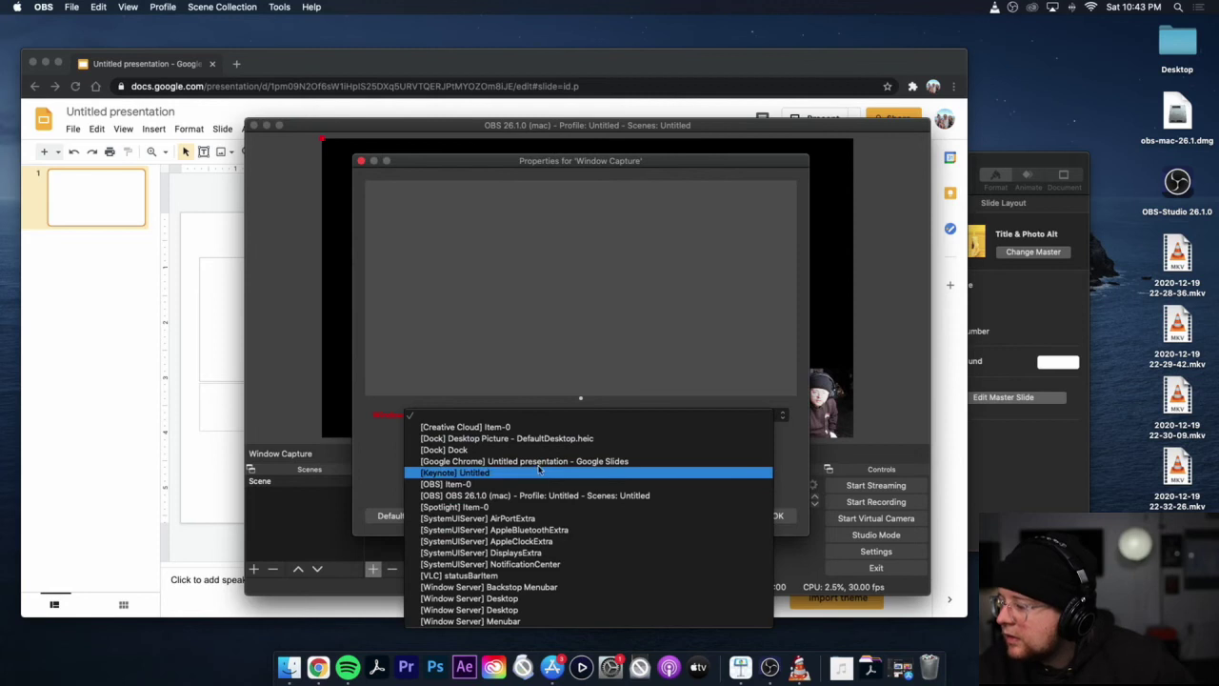
pyautogui.click(541, 462)
pyautogui.click(775, 516)
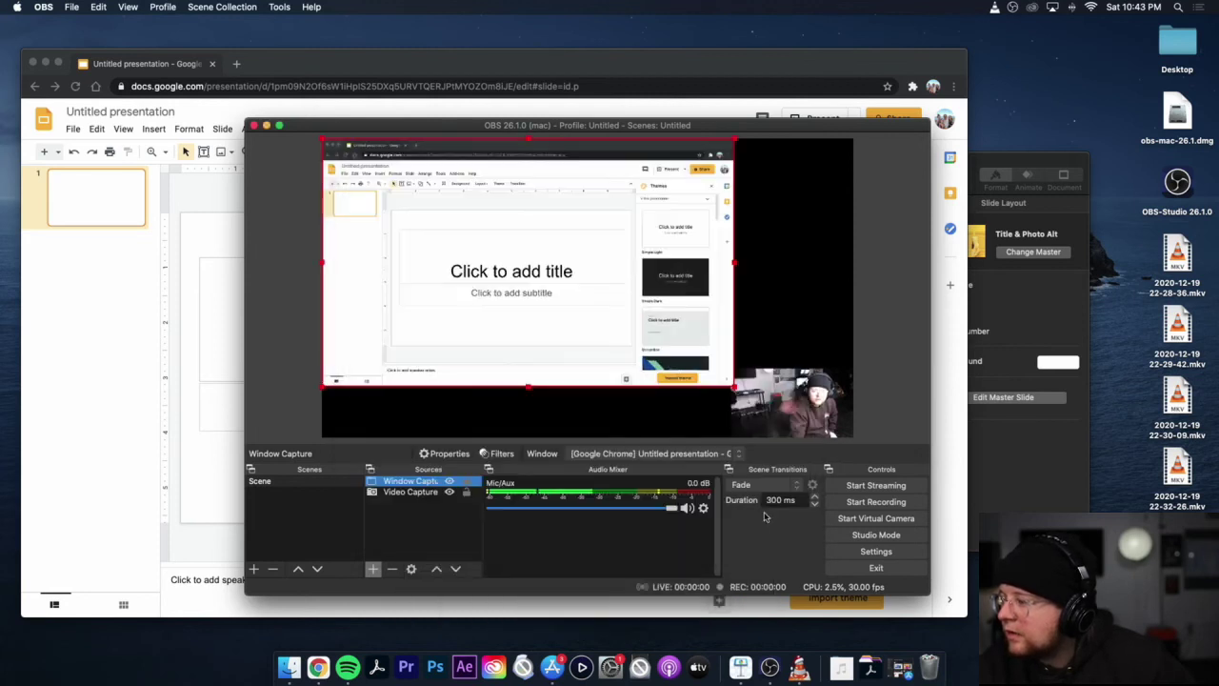
# Step: Stretch the Window Capture to fill the canvas and move Video Capture above it in Sources
pyautogui.click(732, 382)
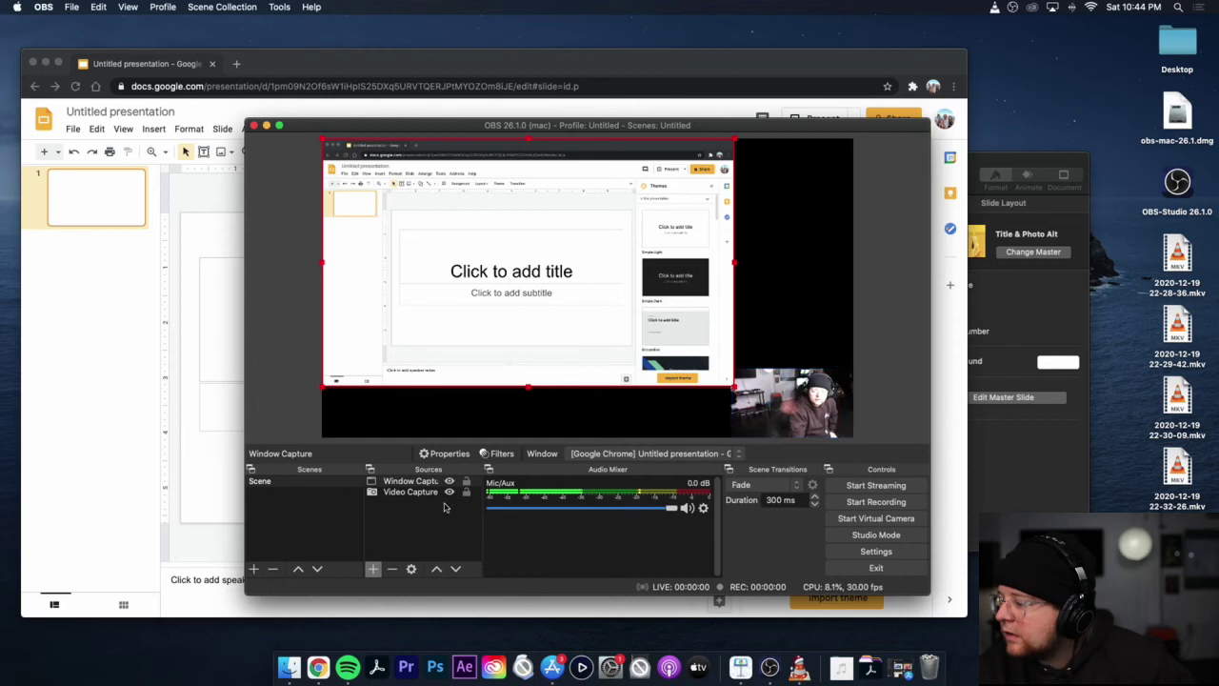
pyautogui.click(413, 482)
pyautogui.moveTo(734, 385); pyautogui.dragTo(845, 440)
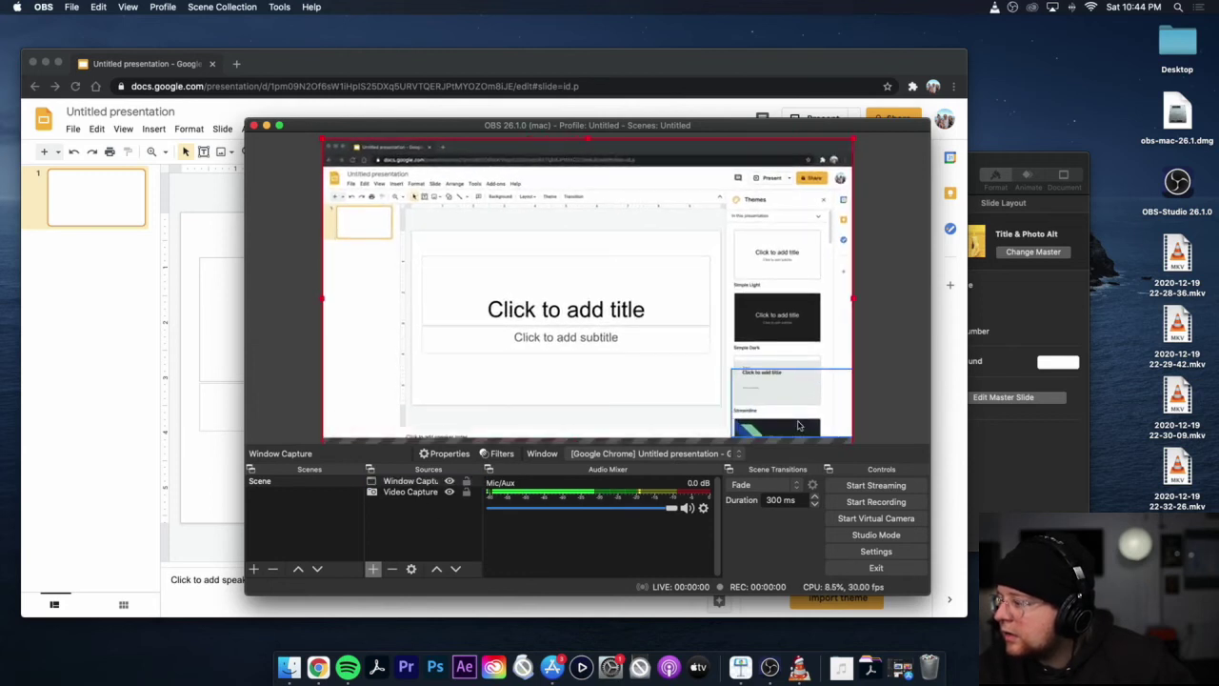
pyautogui.click(410, 492)
pyautogui.moveTo(410, 491); pyautogui.dragTo(410, 479)
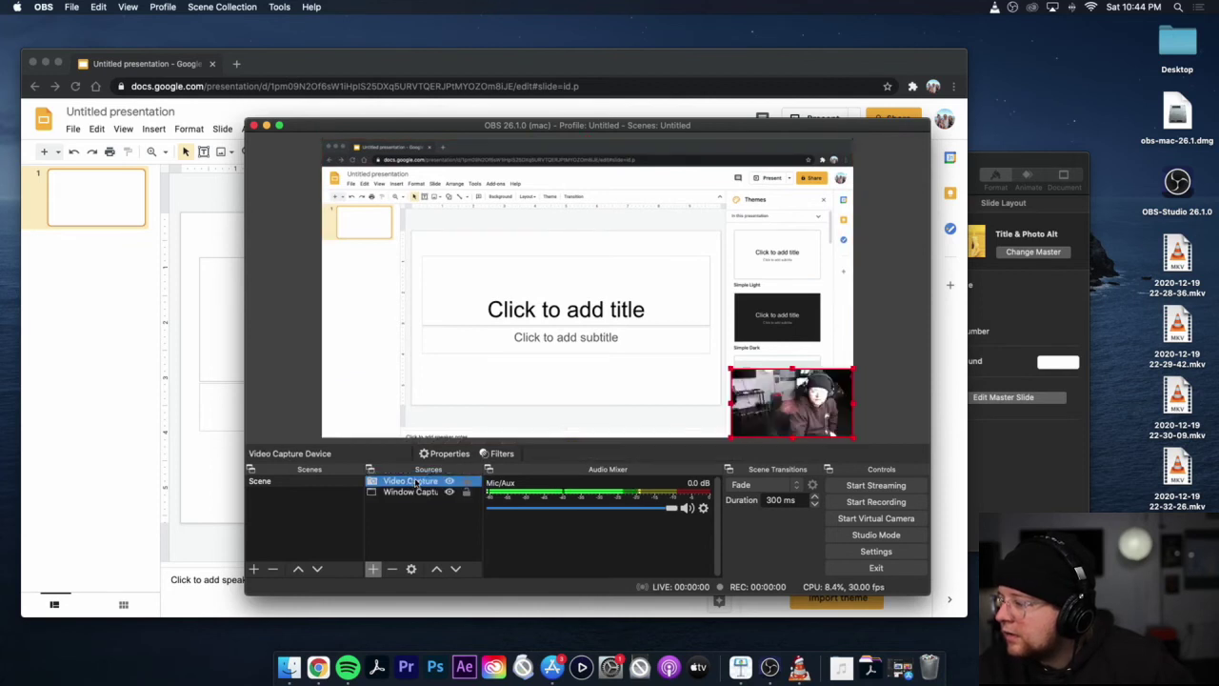
pyautogui.click(692, 383)
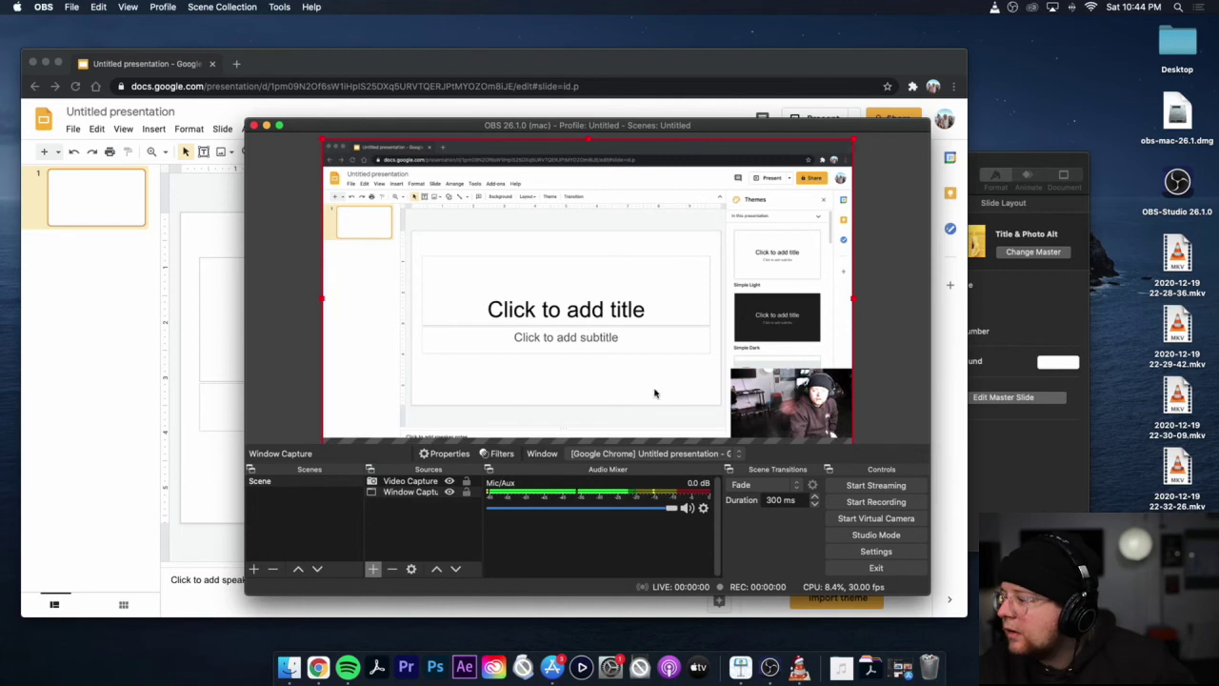
# Step: Start recording in OBS and present the slides full screen in Chrome
pyautogui.click(876, 502)
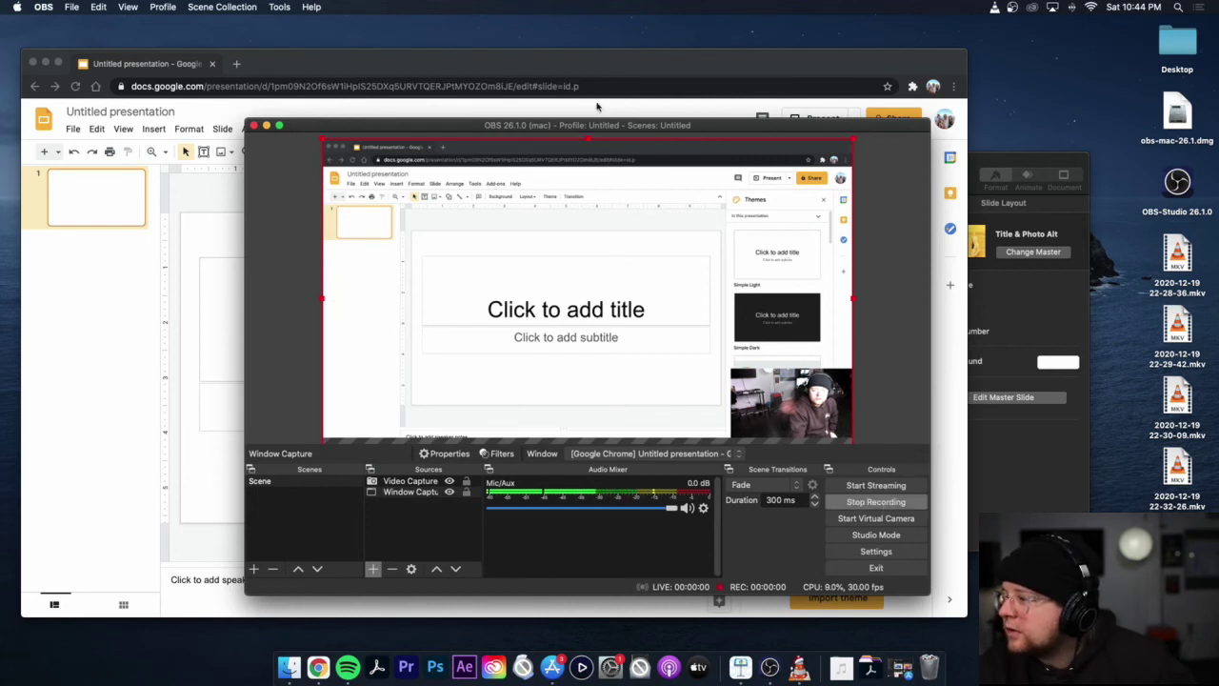
pyautogui.click(529, 69)
pyautogui.click(819, 119)
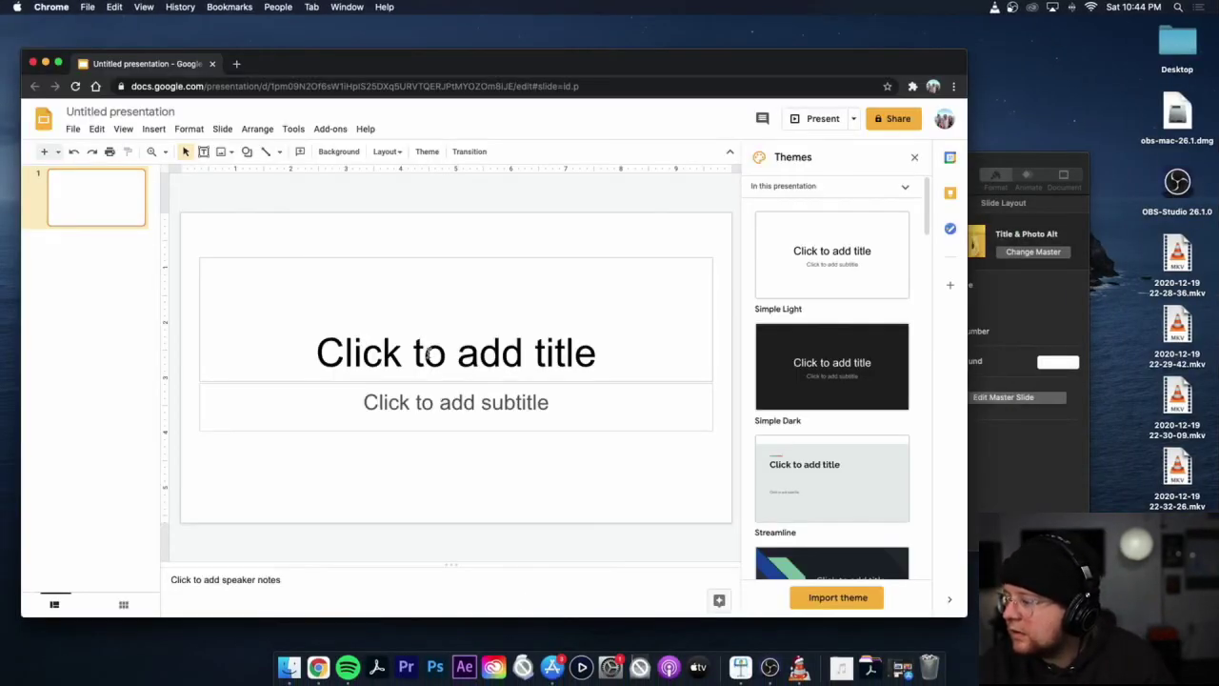
# Step: Type TEST as the first slide's title, then return to OBS and stop recording
pyautogui.click(429, 353)
pyautogui.write('TEST')
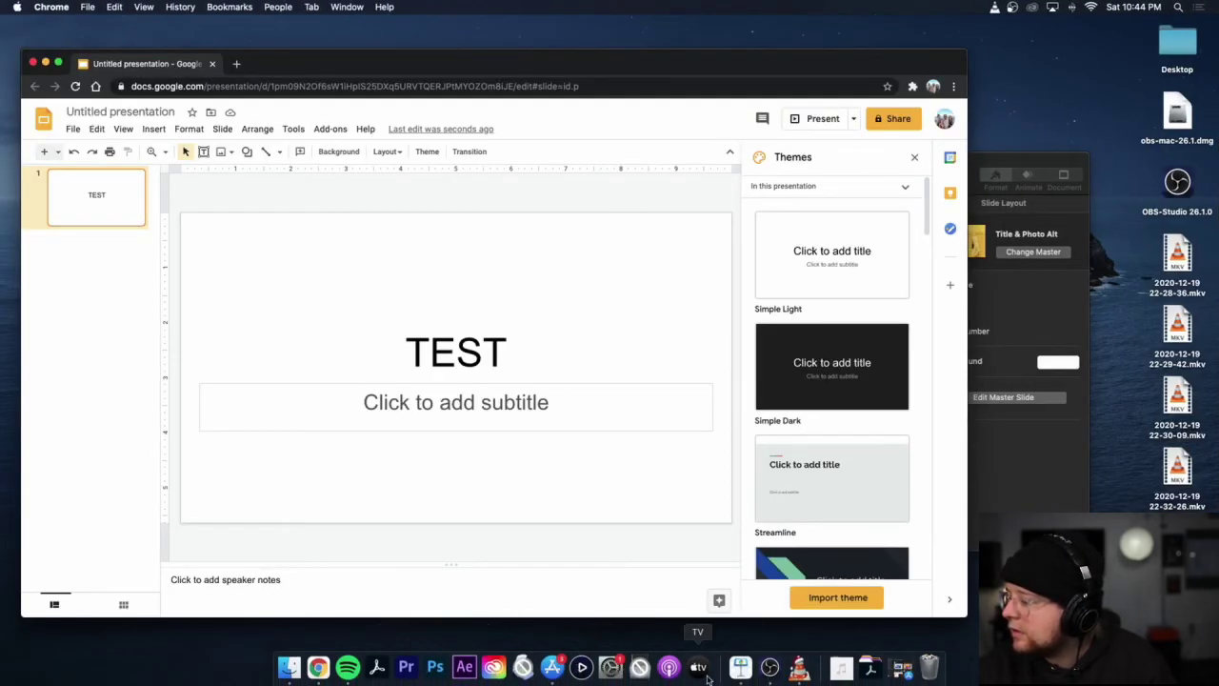
pyautogui.click(770, 667)
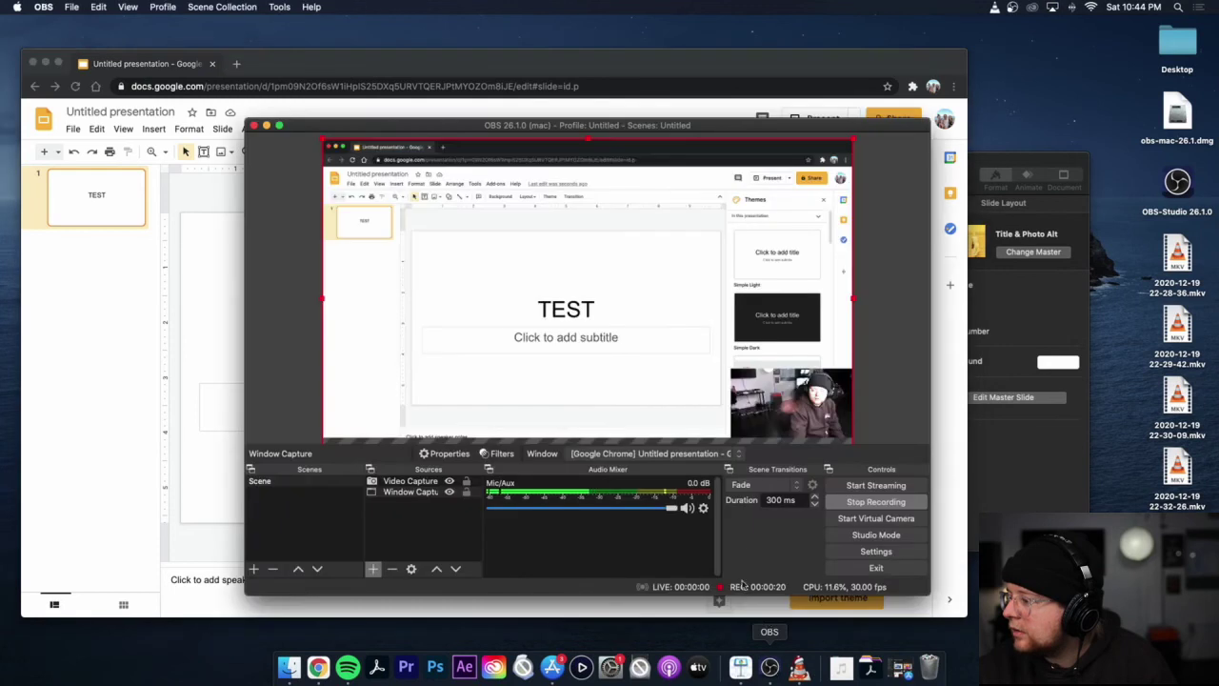
pyautogui.click(875, 502)
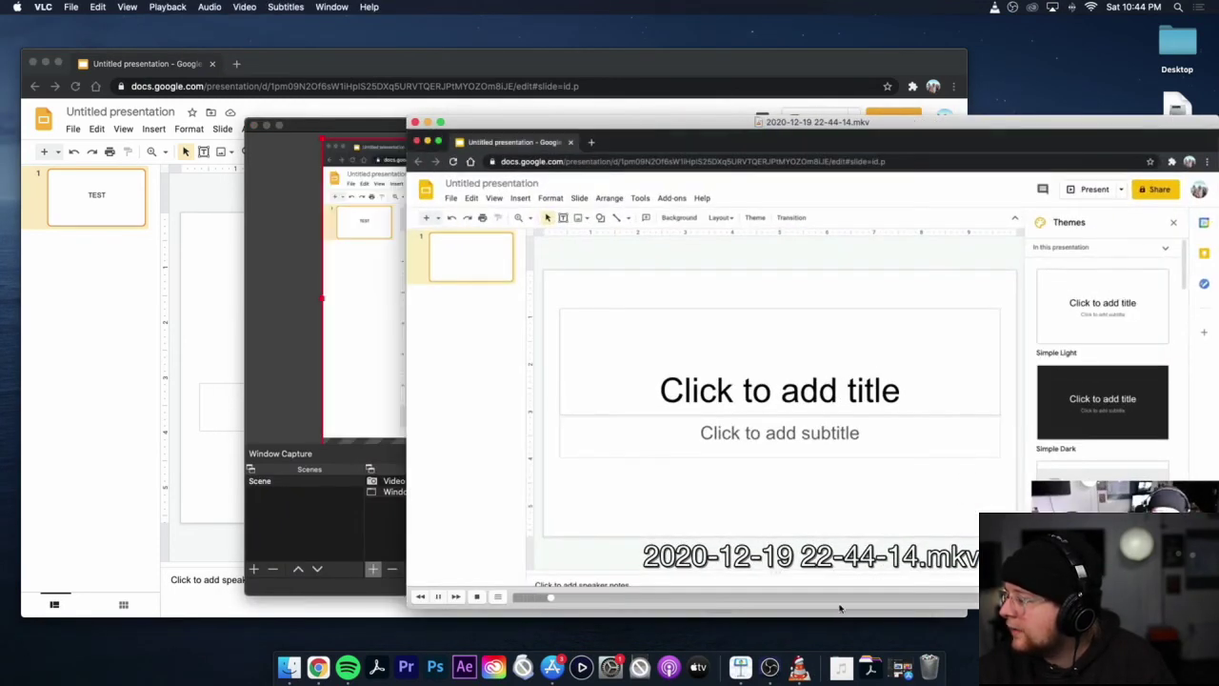
# Step: Scrub the VLC playback near the recording's end, then return to the OBS window
pyautogui.moveTo(839, 608); pyautogui.dragTo(903, 599)
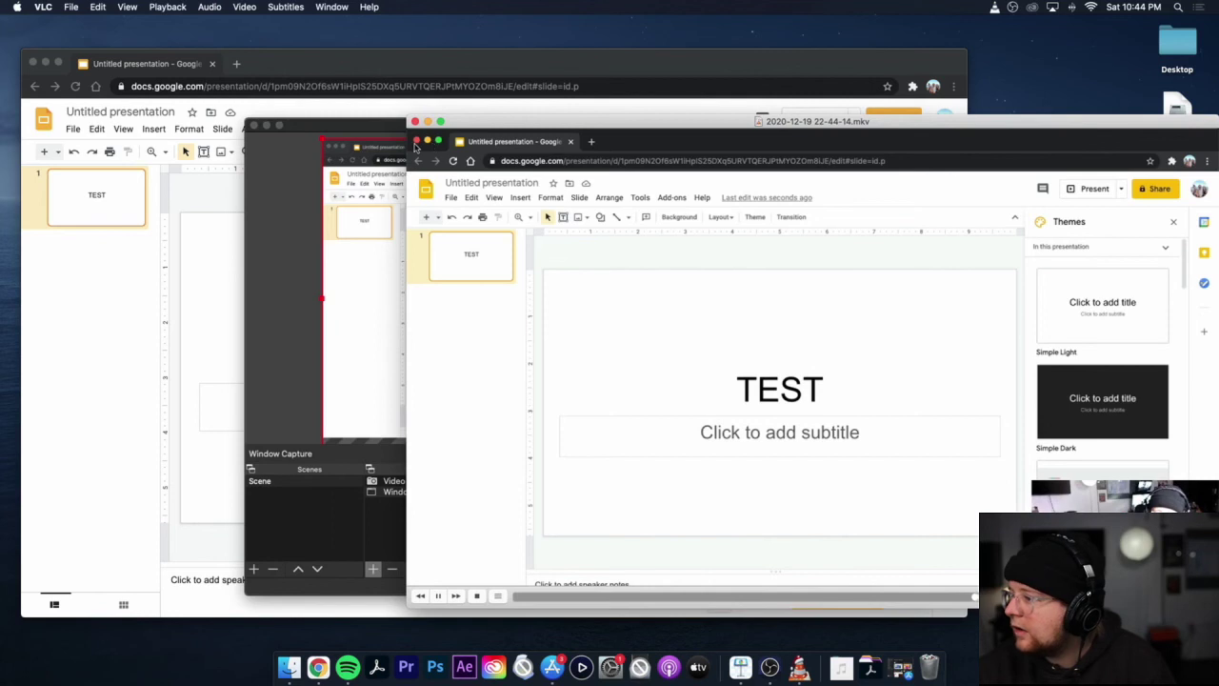
pyautogui.click(349, 127)
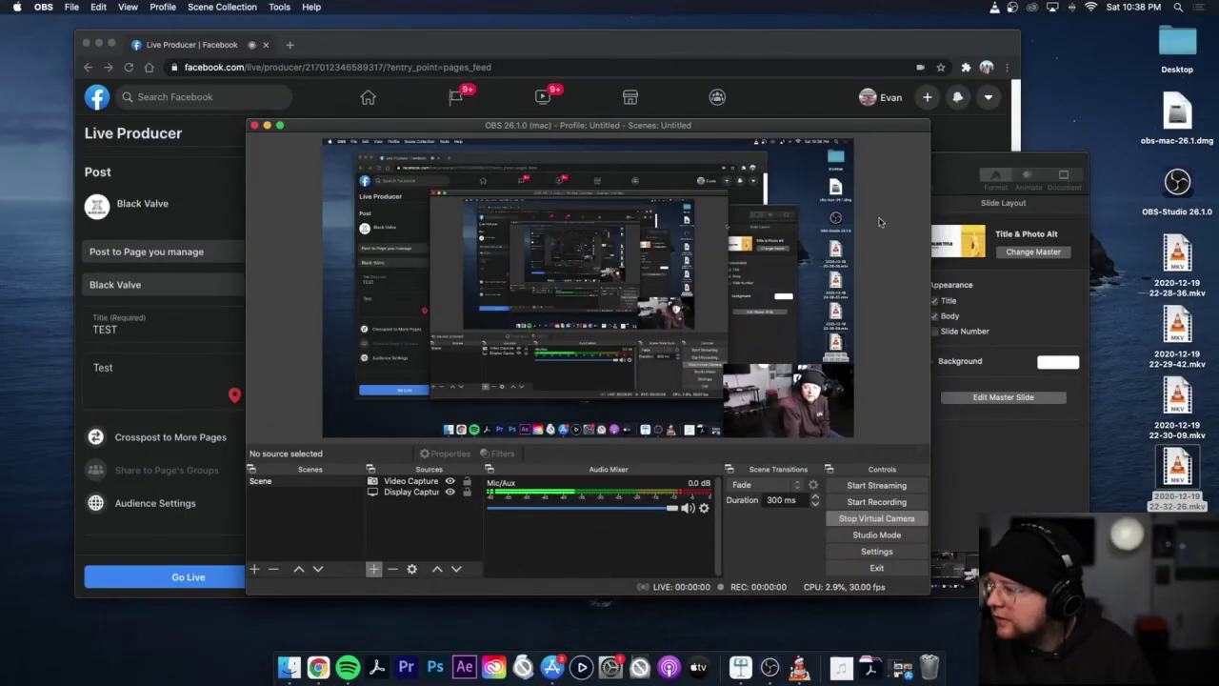
pyautogui.click(753, 379)
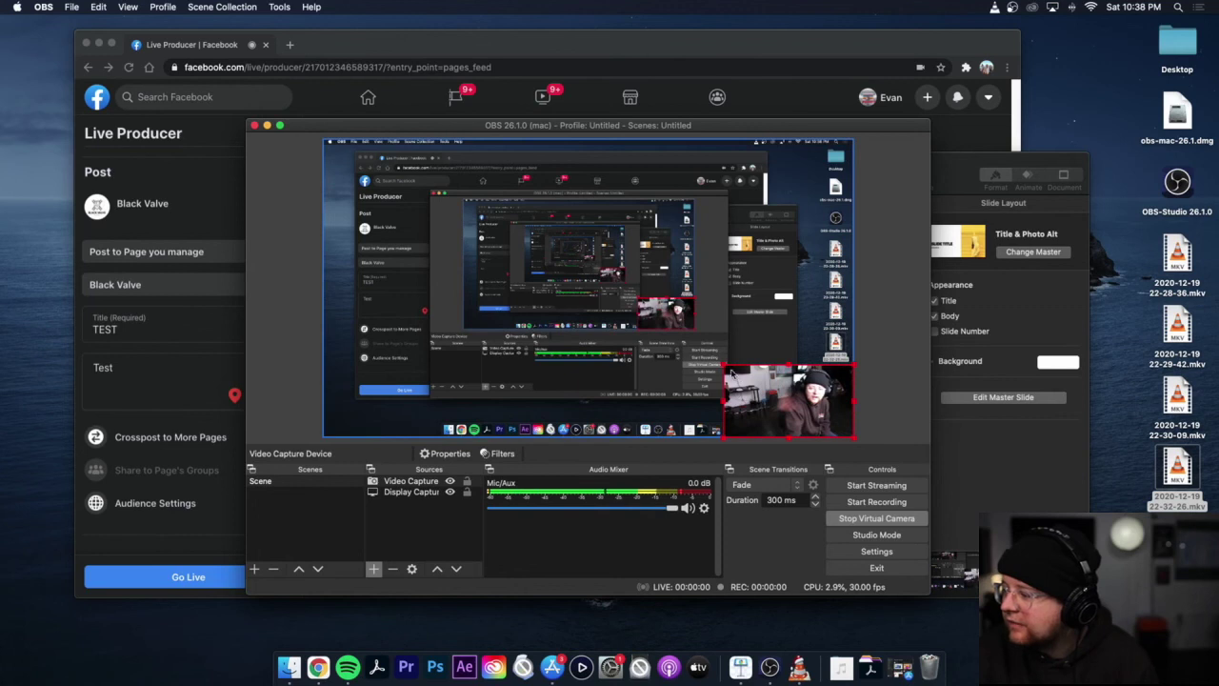
pyautogui.moveTo(723, 364)
pyautogui.mouseDown()
pyautogui.moveTo(408, 189)
pyautogui.moveTo(732, 383)
pyautogui.mouseUp()
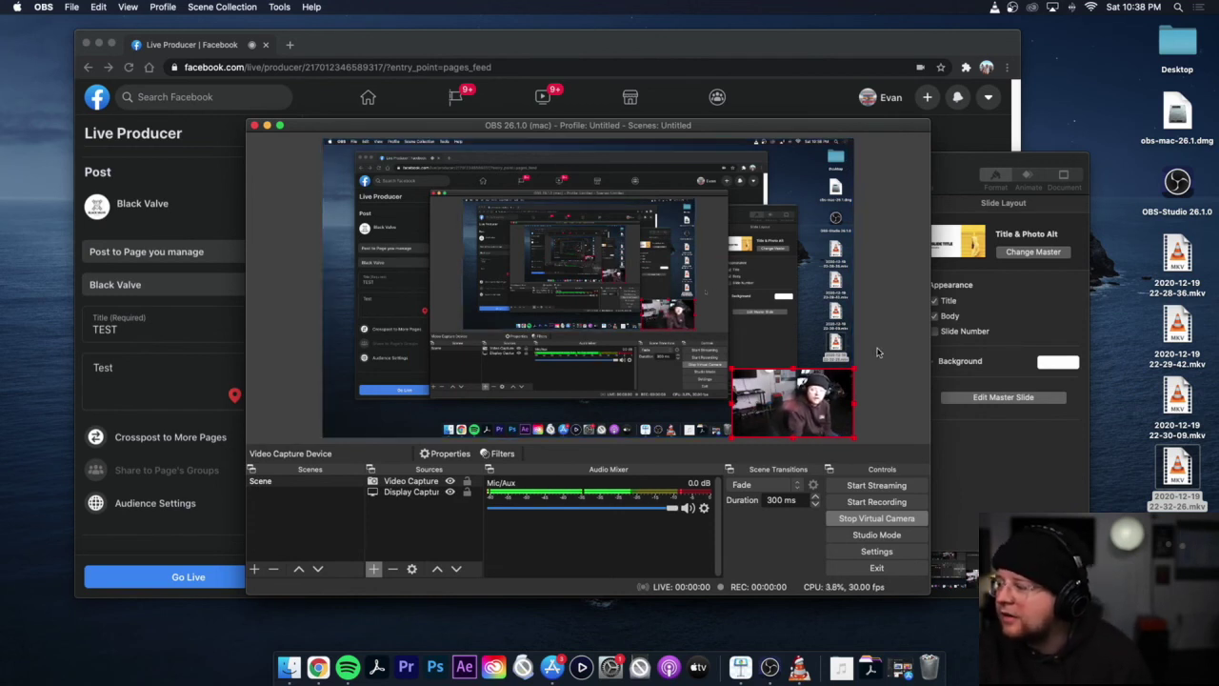
pyautogui.click(1048, 495)
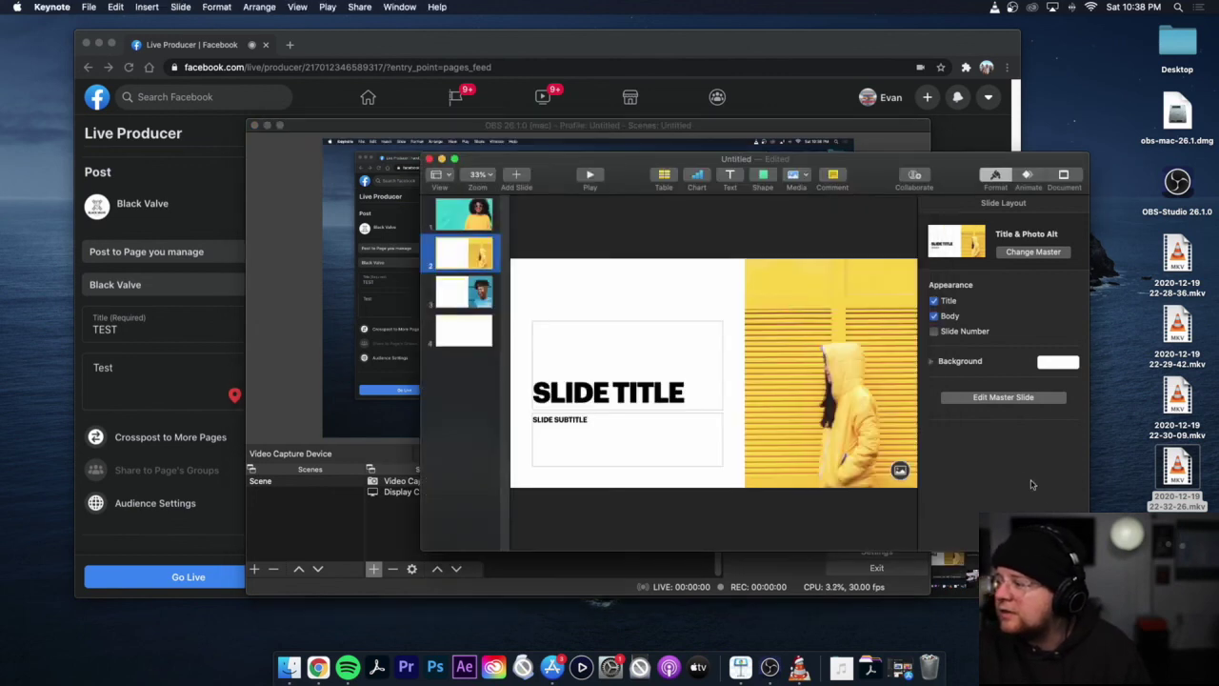
pyautogui.click(575, 122)
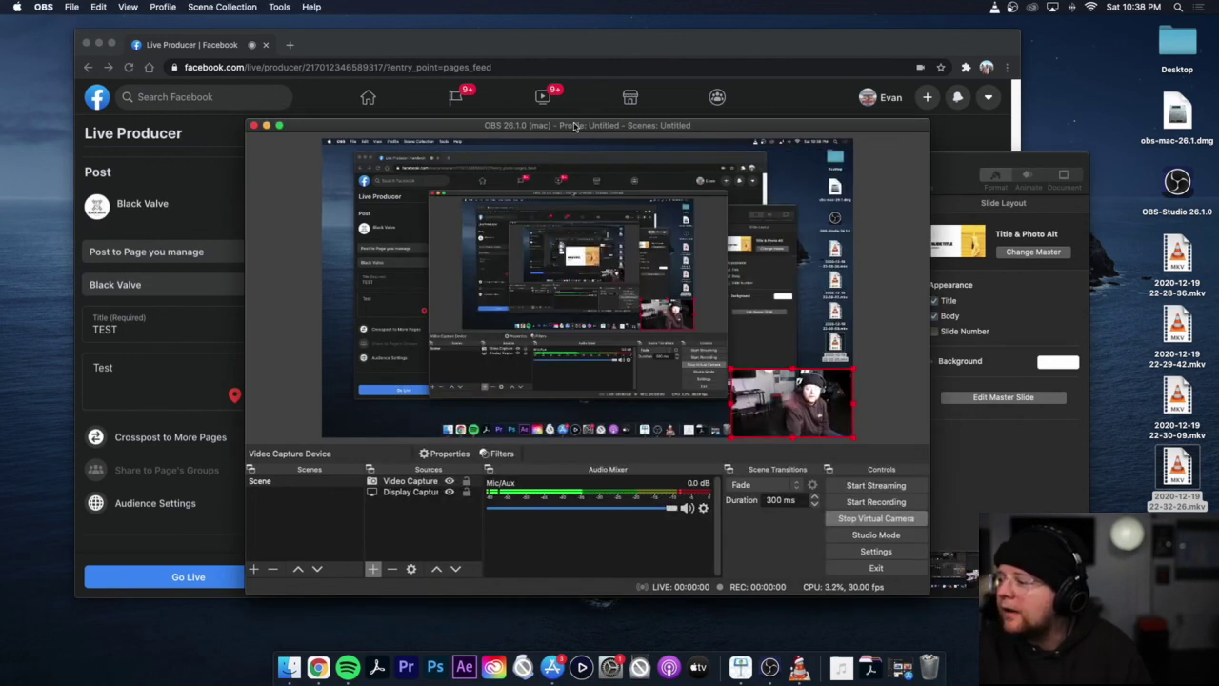
pyautogui.doubleClick(419, 493)
pyautogui.click(673, 416)
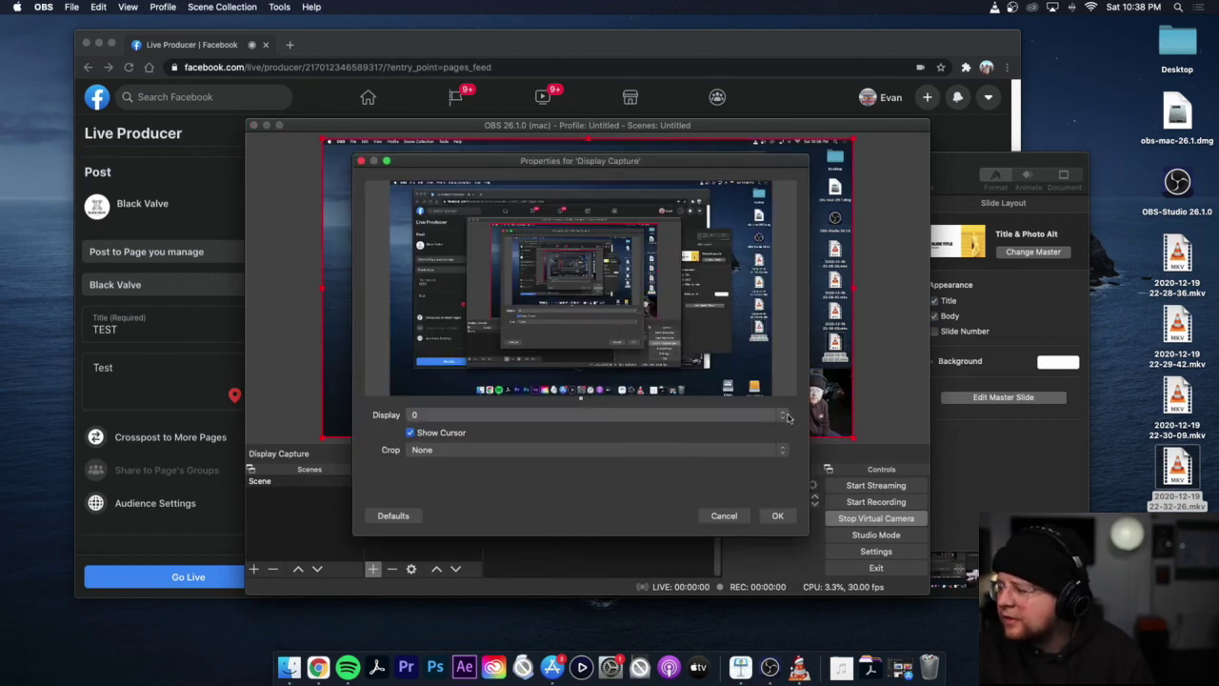
pyautogui.click(775, 519)
pyautogui.click(776, 517)
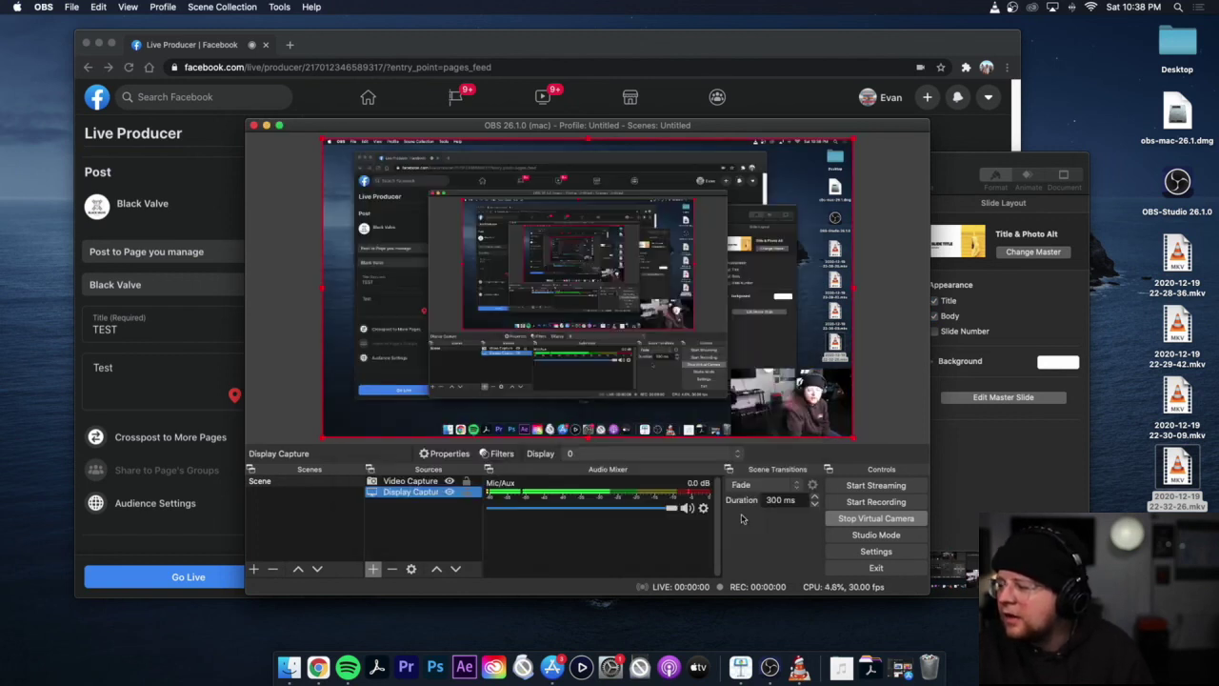